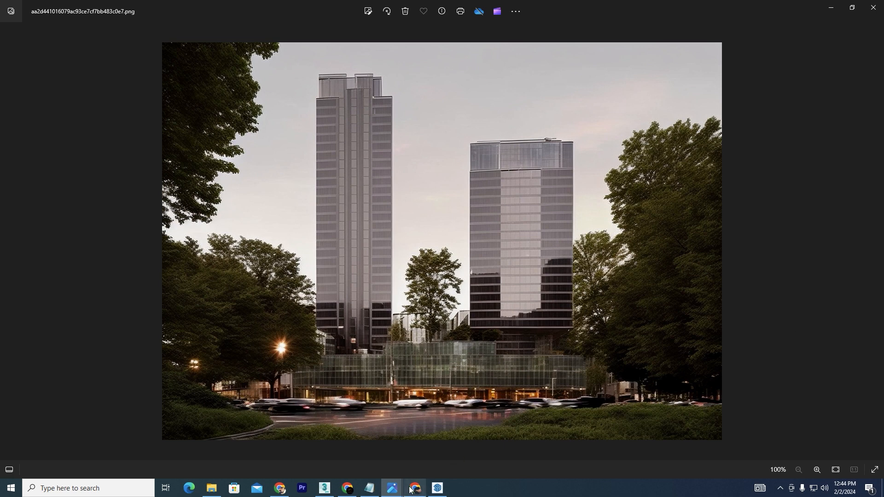
# - Browse through the reference building images and the tower section drawing in the photo viewer
pyautogui.moveTo(413, 489)
pyautogui.click(439, 430)
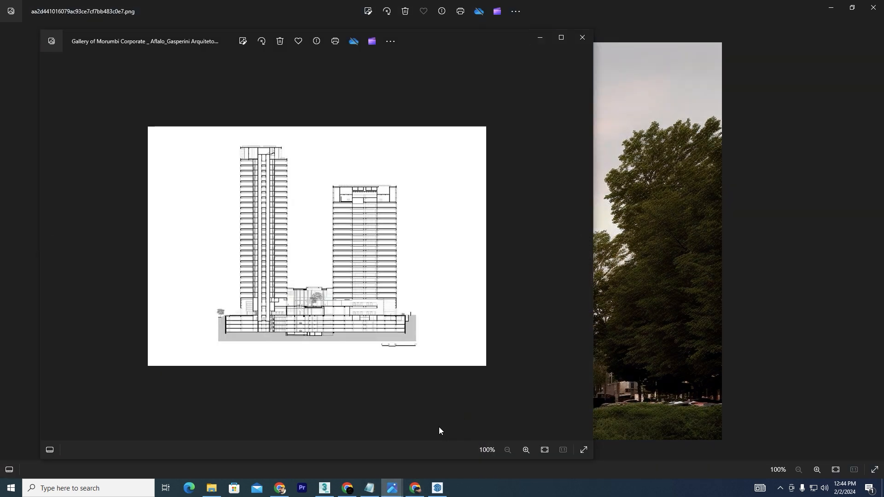
pyautogui.click(541, 40)
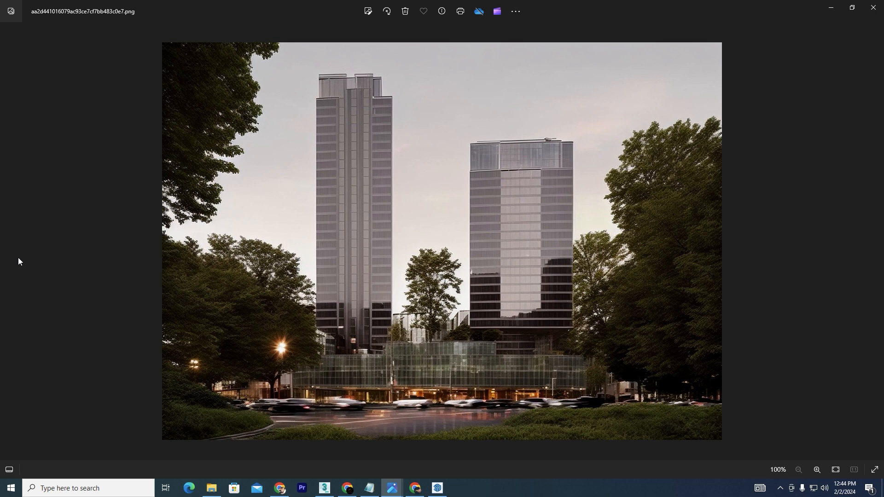
pyautogui.click(875, 242)
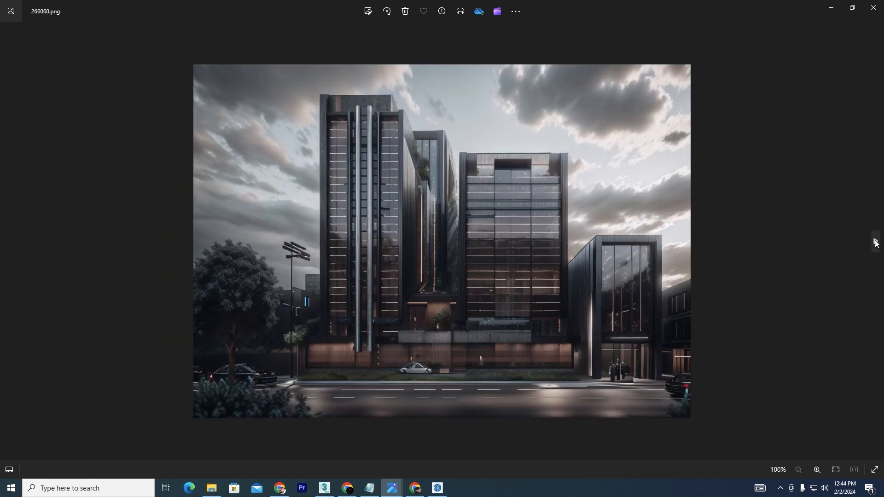
pyautogui.click(875, 242)
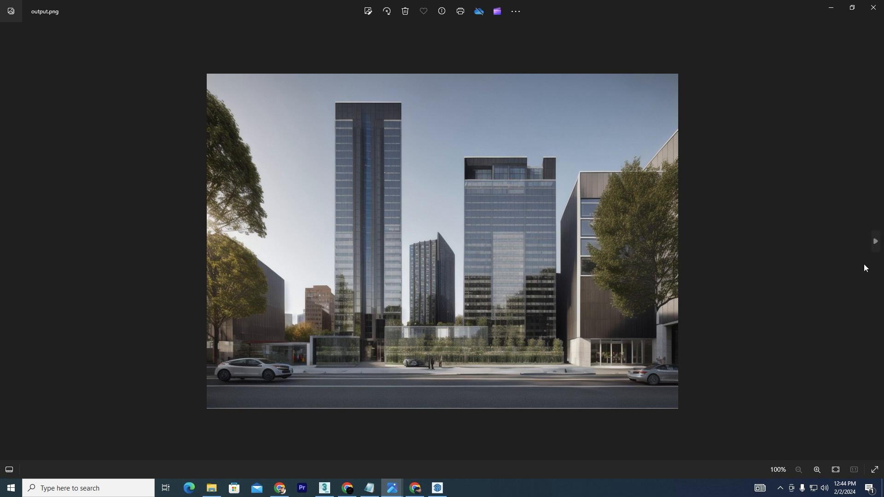
pyautogui.click(875, 242)
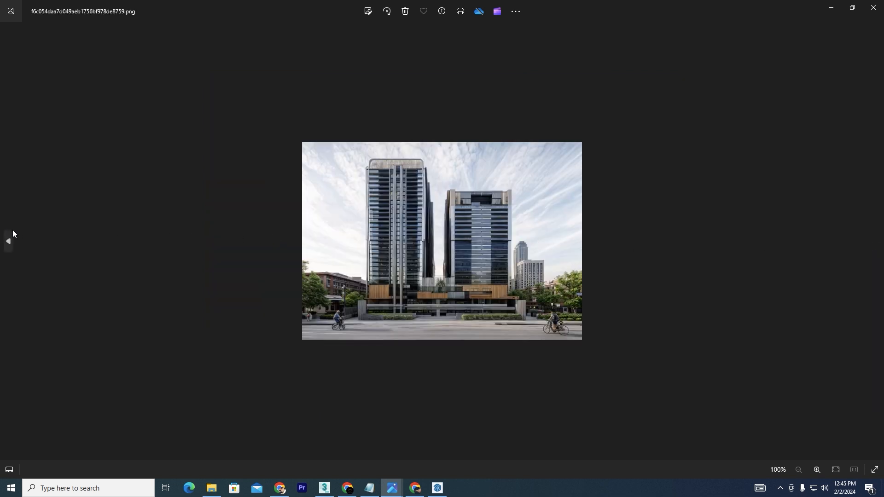
pyautogui.click(10, 241)
pyautogui.click(9, 241)
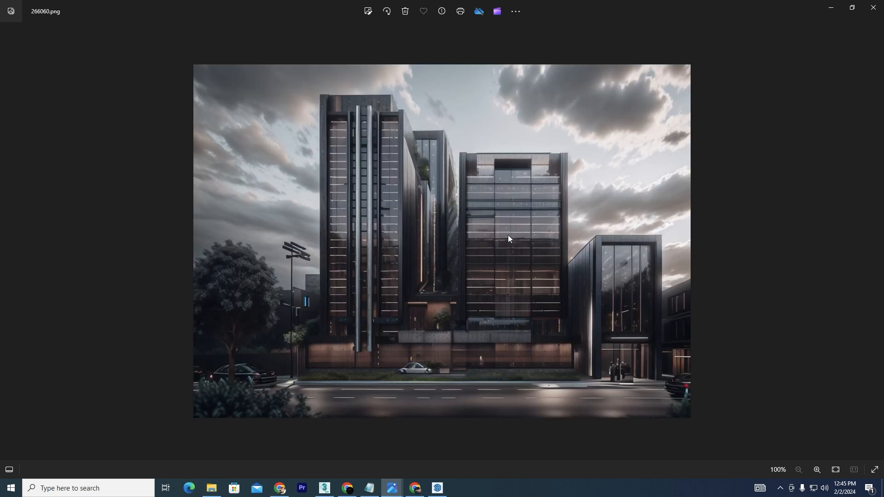
pyautogui.click(7, 241)
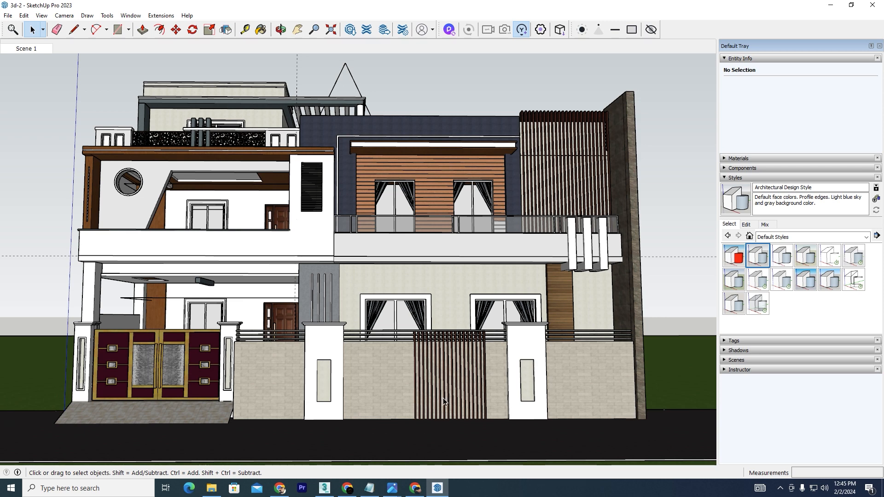
# - Switch to SketchUp and glance again at the tower section drawing reference image
pyautogui.click(391, 487)
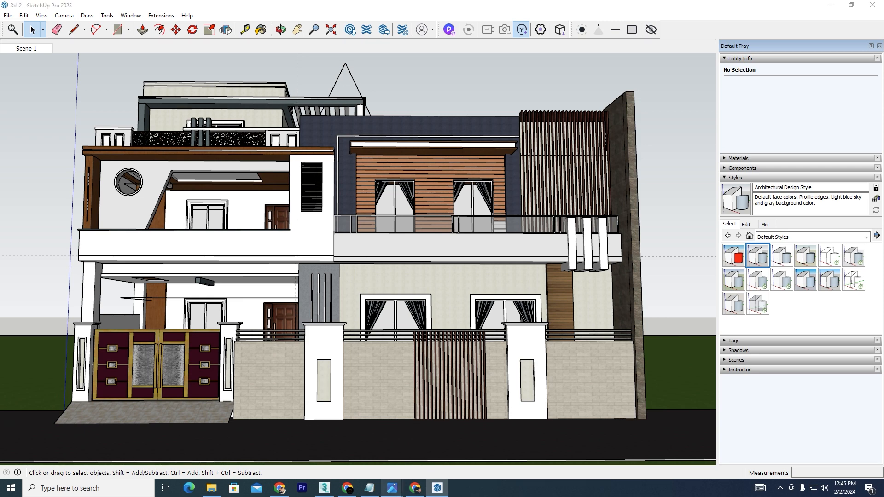
pyautogui.click(450, 454)
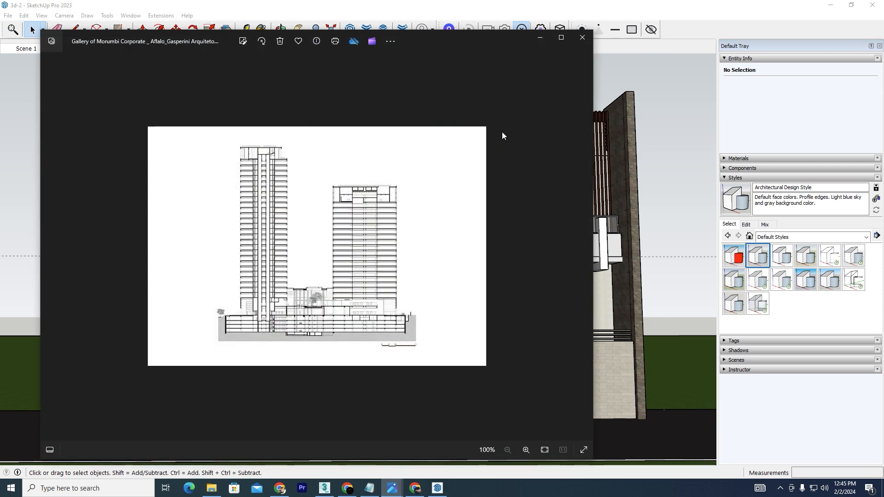
pyautogui.click(541, 38)
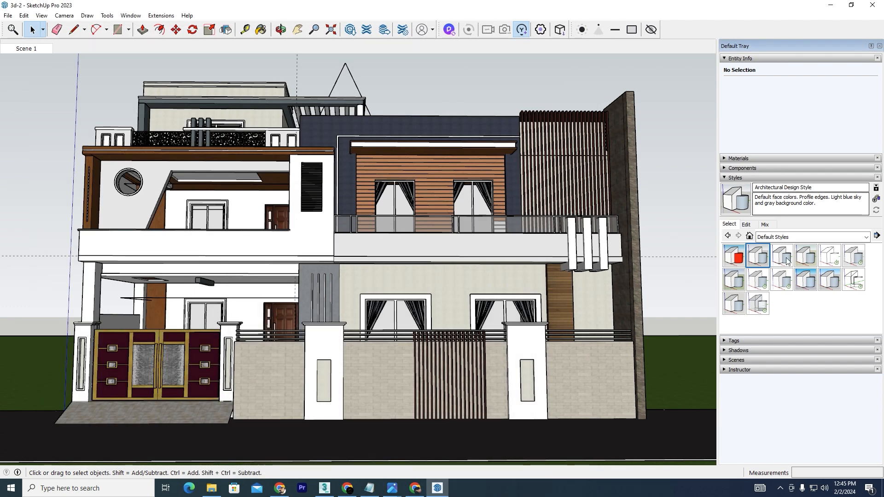
# - Apply the HiddenLine style to the house model and enable the Profiles and Depth cue edge settings
pyautogui.click(831, 258)
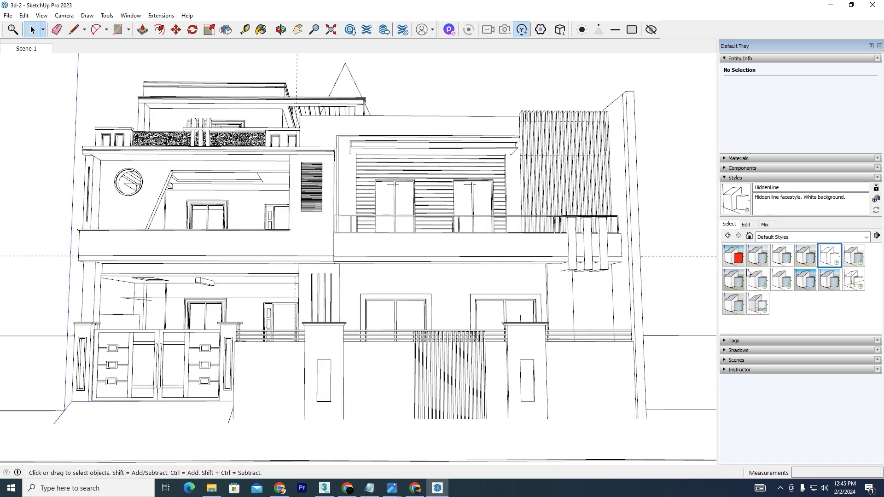
pyautogui.click(744, 227)
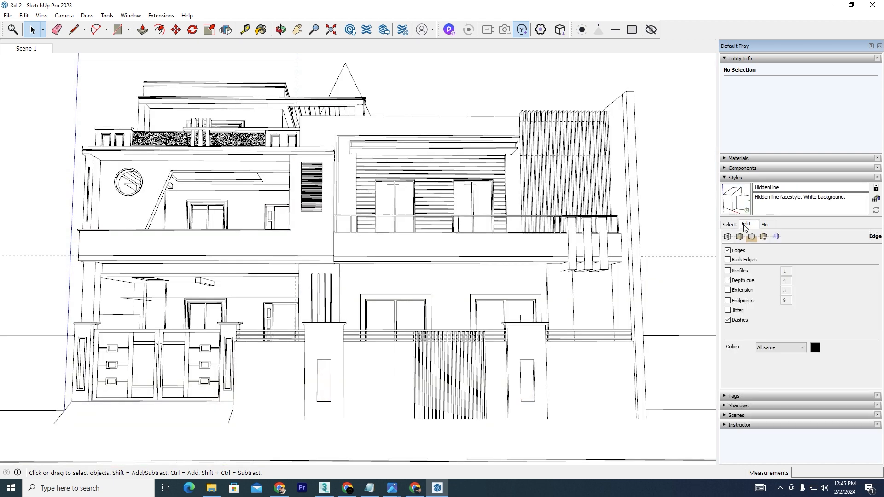
pyautogui.click(727, 272)
pyautogui.click(727, 280)
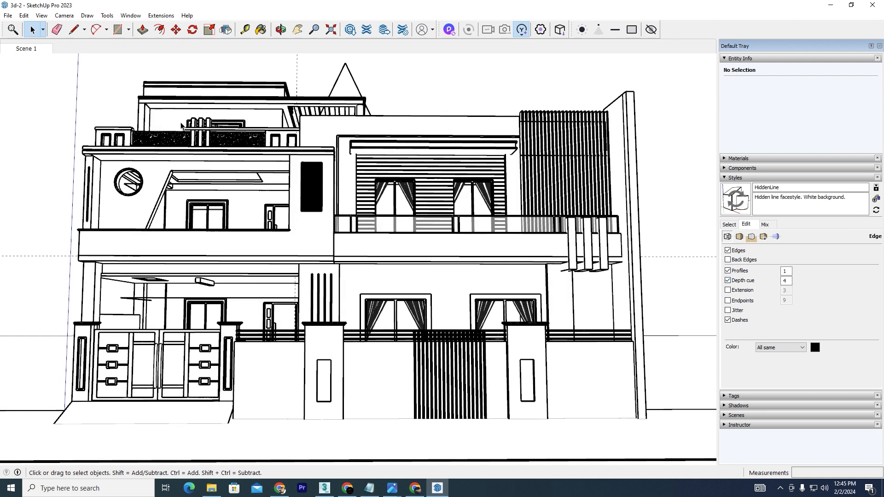
pyautogui.click(7, 15)
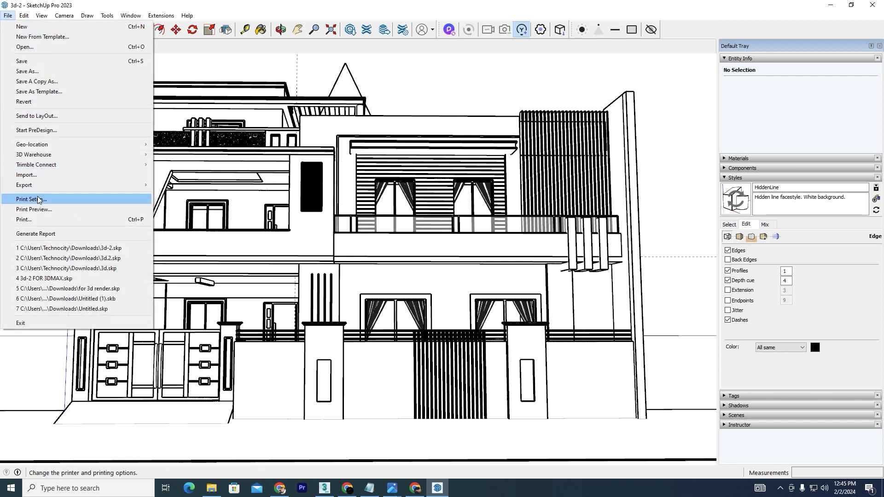
pyautogui.moveTo(82, 186)
pyautogui.click(181, 195)
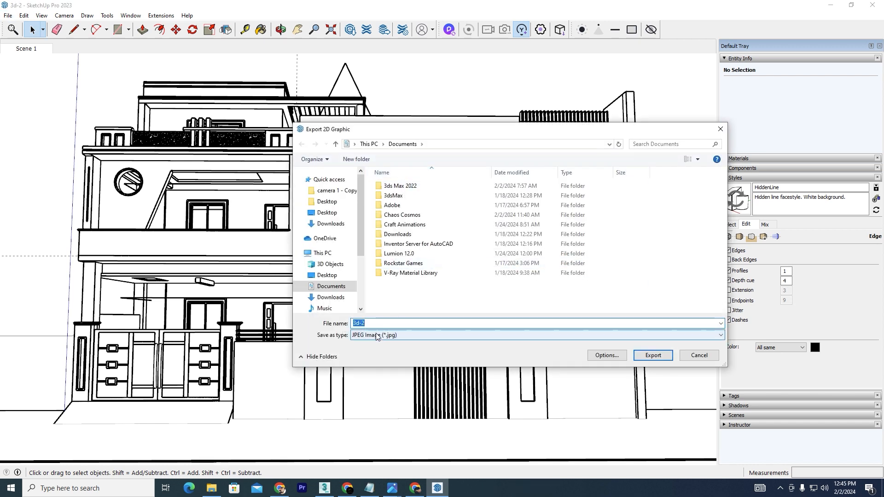
pyautogui.click(700, 357)
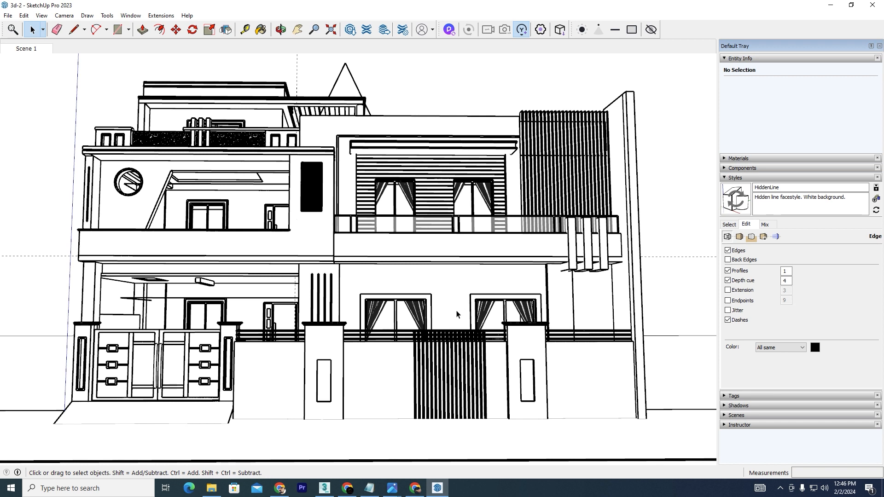
# - Switch to the browser and look through the open AI rendering tool tabs
pyautogui.click(415, 488)
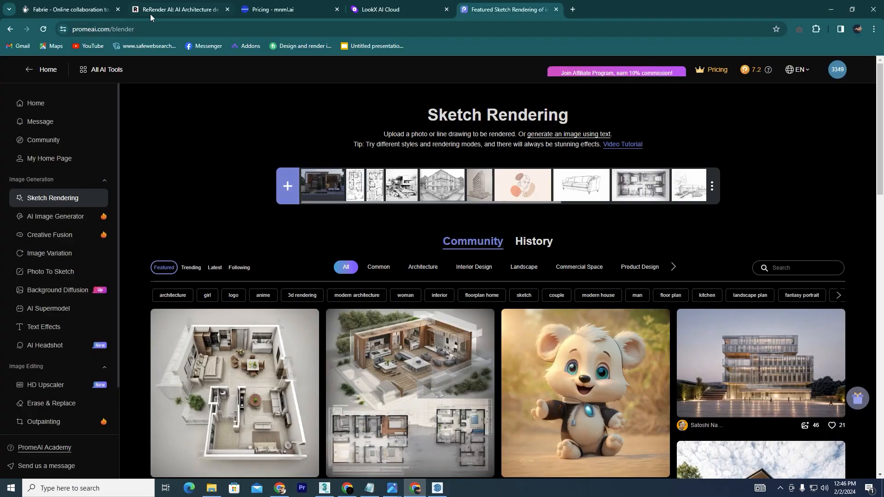
pyautogui.click(42, 11)
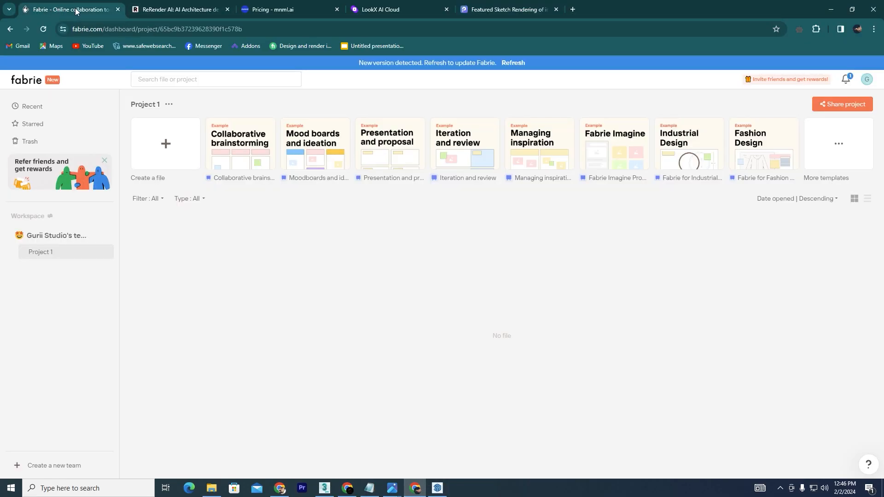
pyautogui.click(191, 11)
pyautogui.click(257, 9)
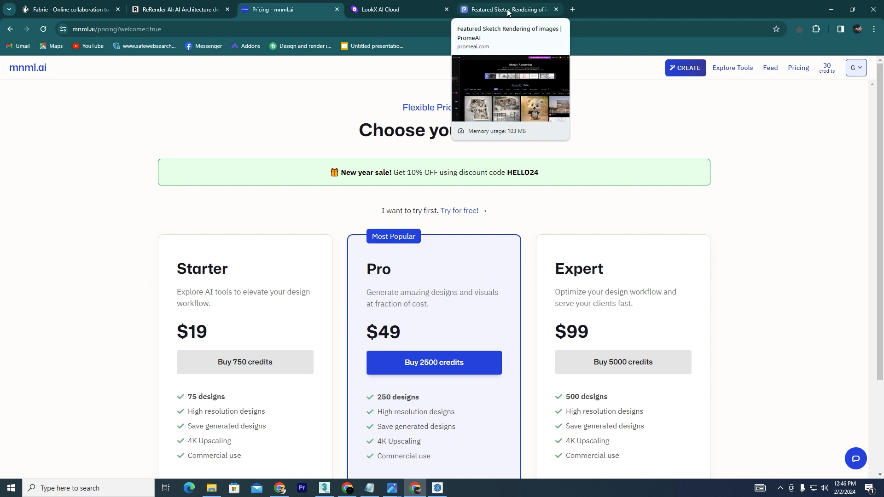
pyautogui.click(77, 7)
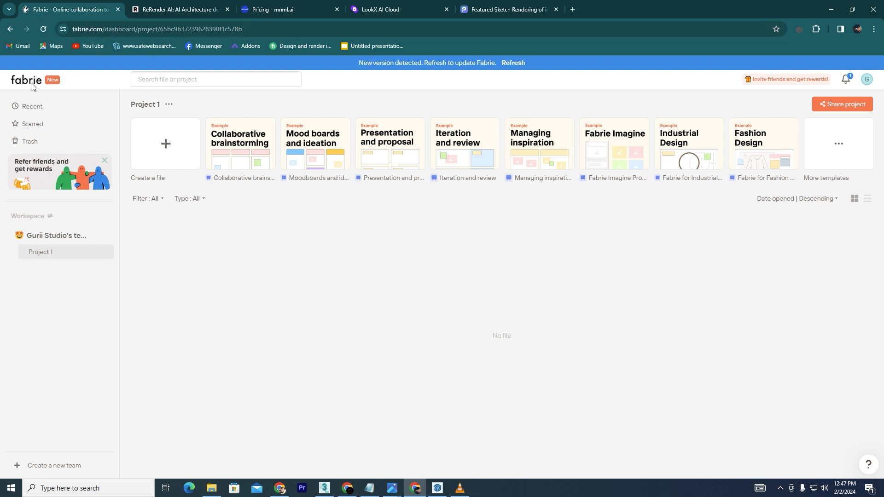
# - Create a new file in the Fabrie project and open the Fabrie Imagine AI panel
pyautogui.click(152, 157)
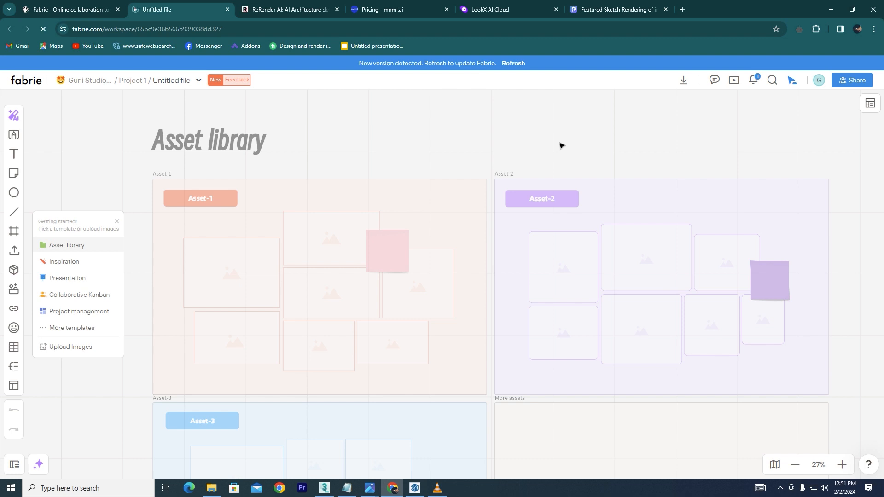
pyautogui.click(13, 115)
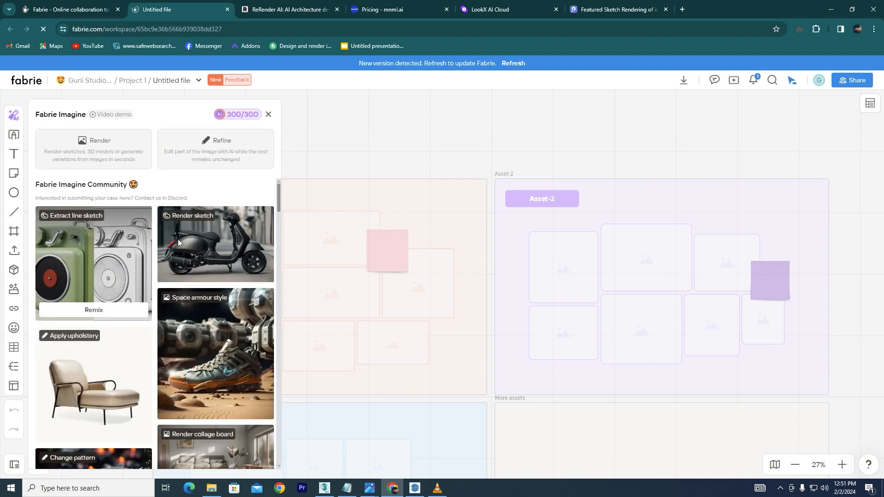
# - Scroll through the Fabrie Imagine Community examples to examine the available render styles
pyautogui.scroll(-3, 189, 294)
pyautogui.scroll(3, 197, 346)
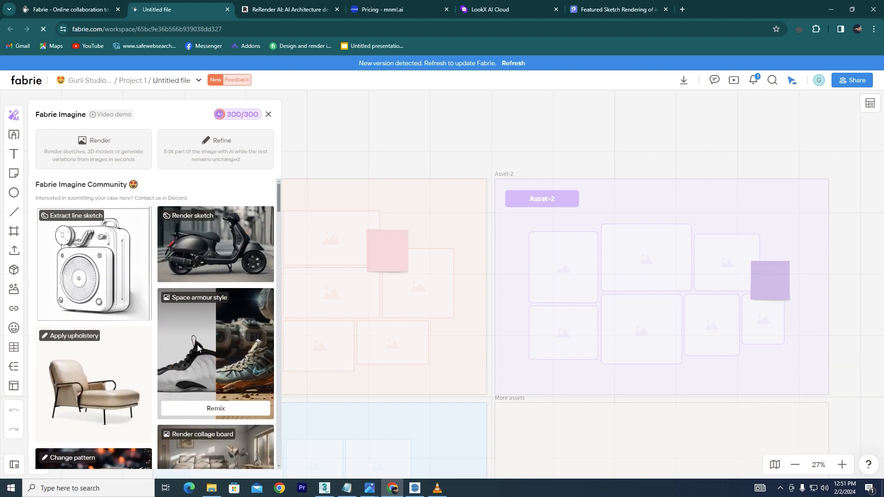
pyautogui.scroll(-3, 197, 345)
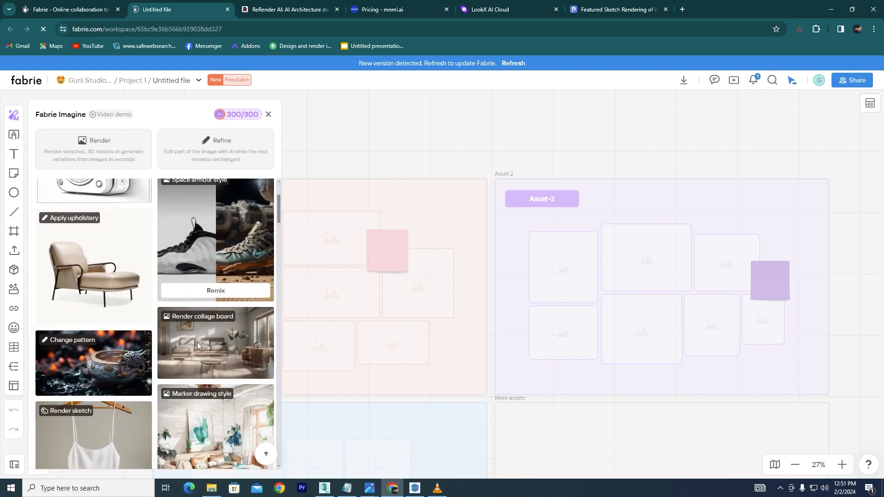
pyautogui.scroll(-3, 195, 344)
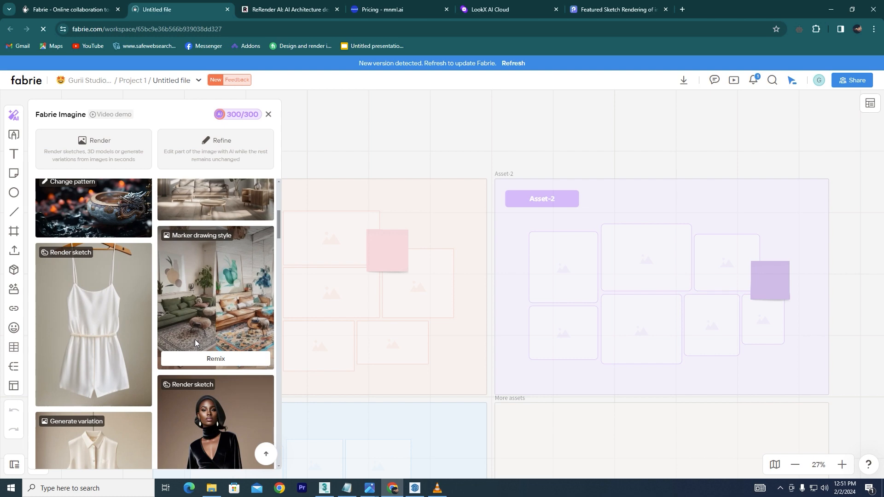
pyautogui.scroll(-3, 195, 343)
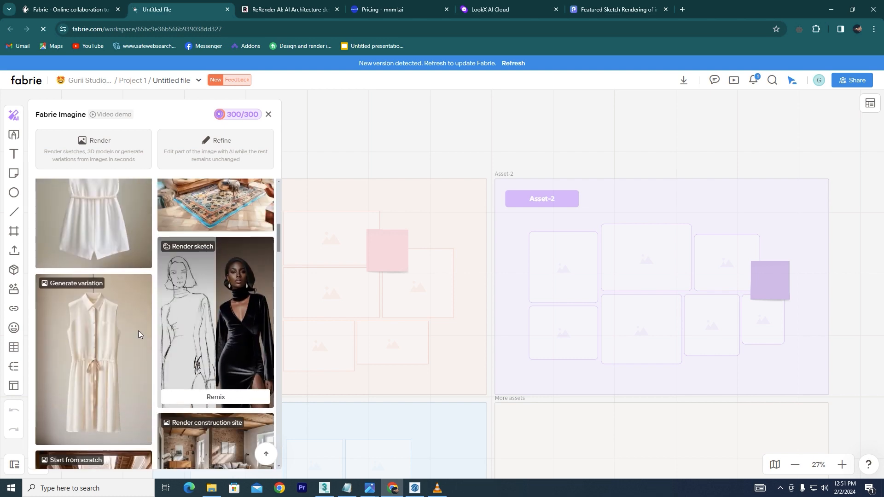
pyautogui.scroll(10, 193, 289)
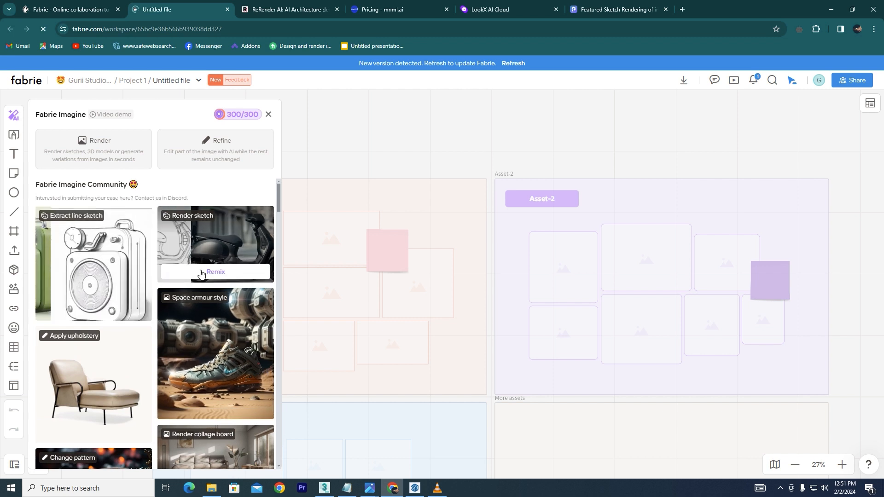
pyautogui.moveTo(71, 219)
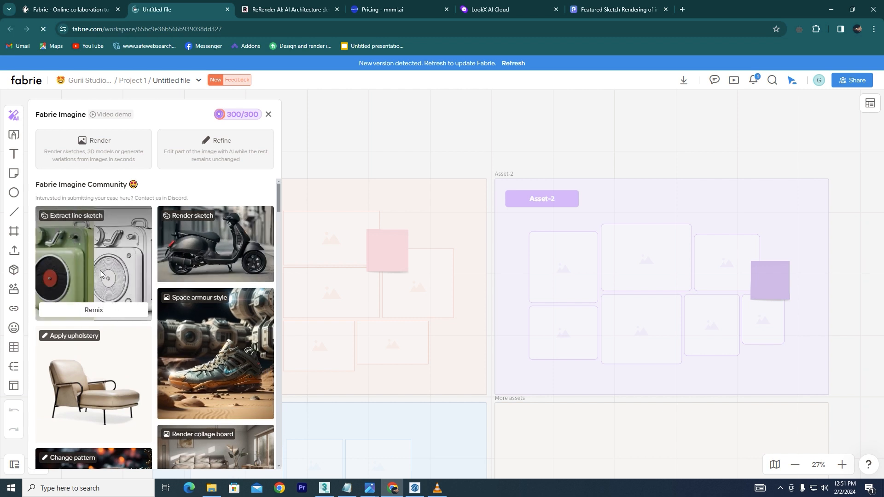
pyautogui.moveTo(191, 220)
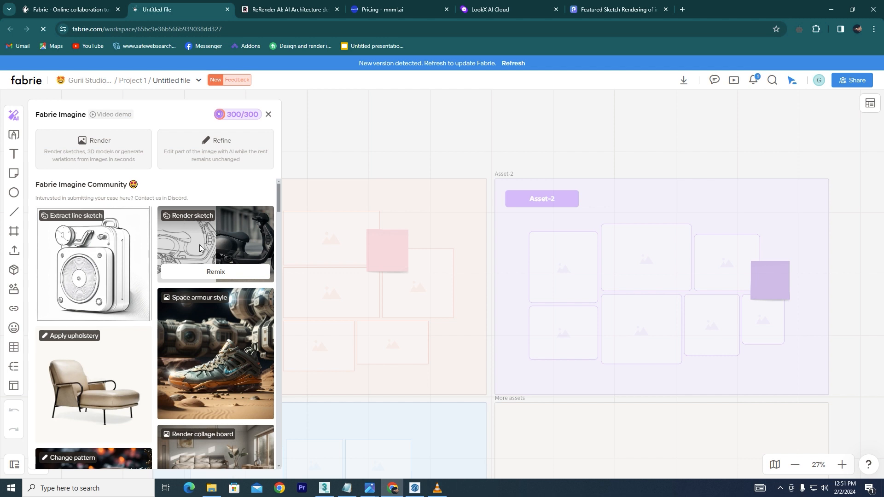
pyautogui.moveTo(106, 266)
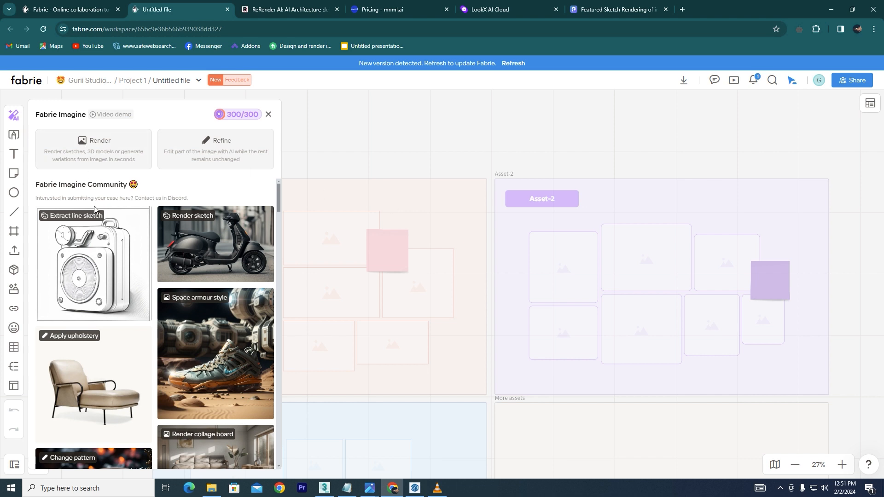
# - Open the Render mode and upload the Gallery of Morumbi Corporate section drawing as the sketch
pyautogui.moveTo(73, 255)
pyautogui.click(92, 146)
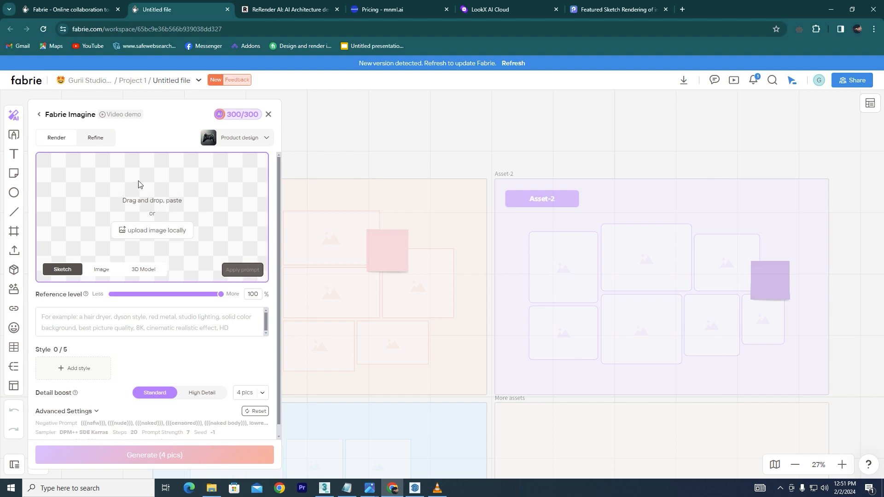
pyautogui.click(146, 234)
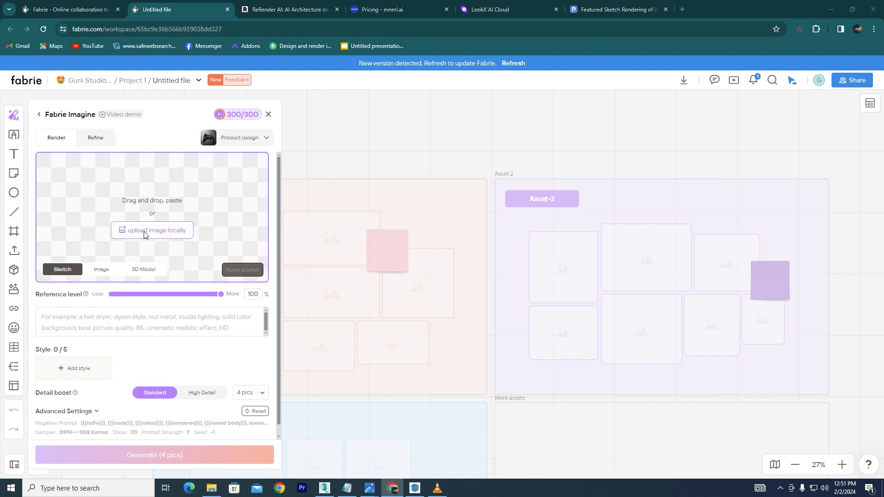
pyautogui.click(206, 165)
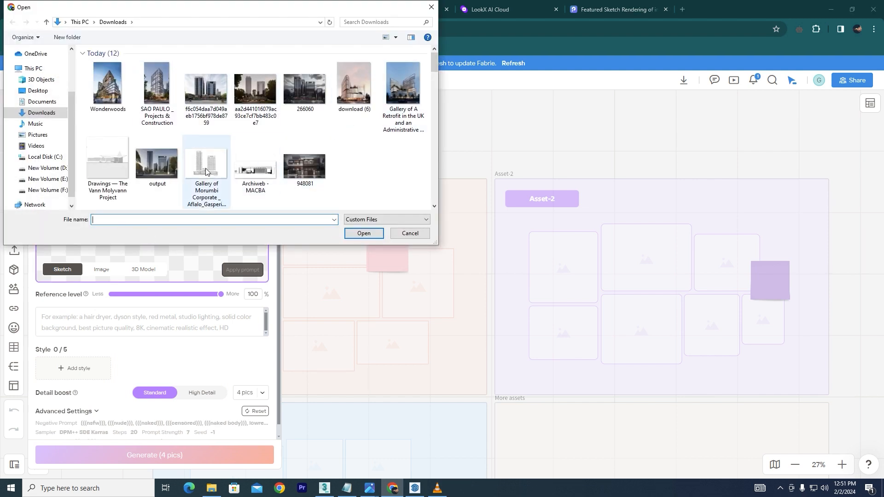
pyautogui.click(364, 233)
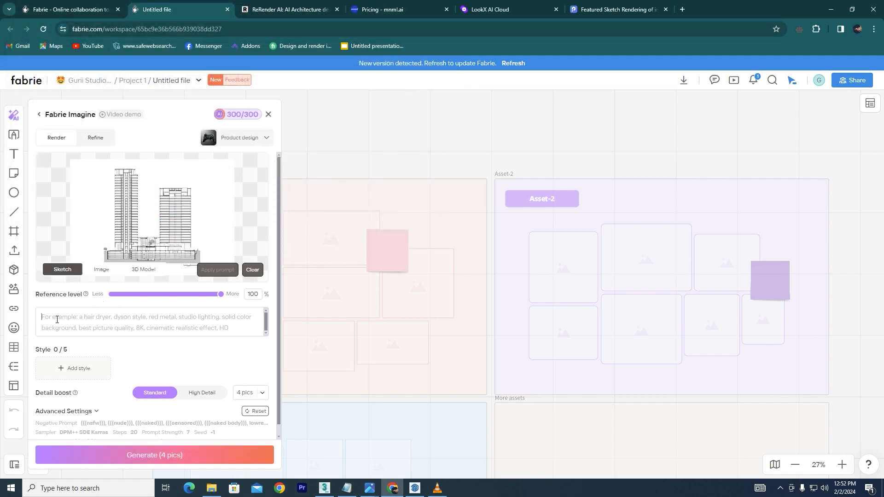
pyautogui.write('https://www.promeai.com/blender')
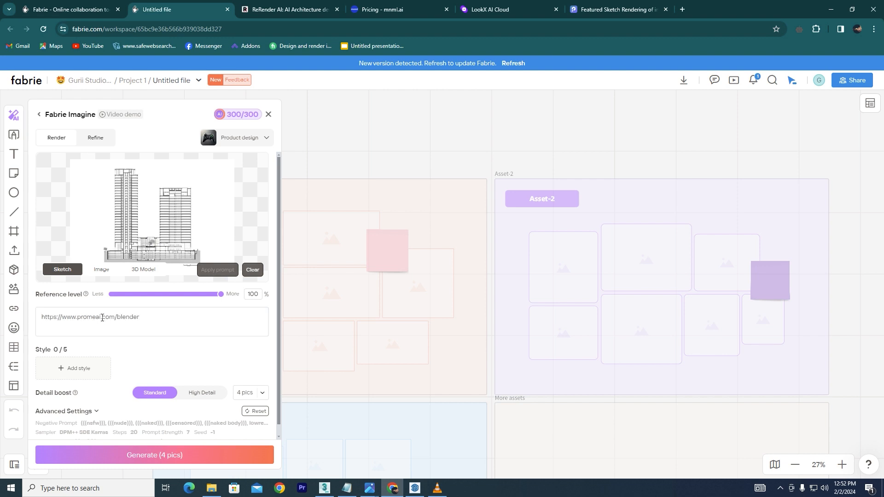
pyautogui.moveTo(140, 317); pyautogui.dragTo(30, 320)
pyautogui.press('BackSpace')
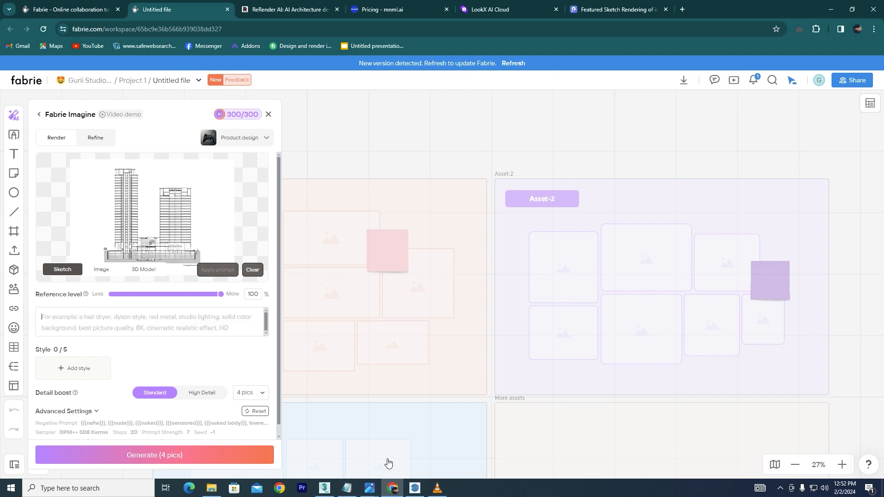
# - Copy the prompt from Notepad and paste it as the prompt: "a Modern office building with glass and with textures with street , cars ad people on the road"
pyautogui.click(344, 491)
pyautogui.moveTo(426, 91); pyautogui.dragTo(94, 107)
pyautogui.hotkey('ctrl', 'c')
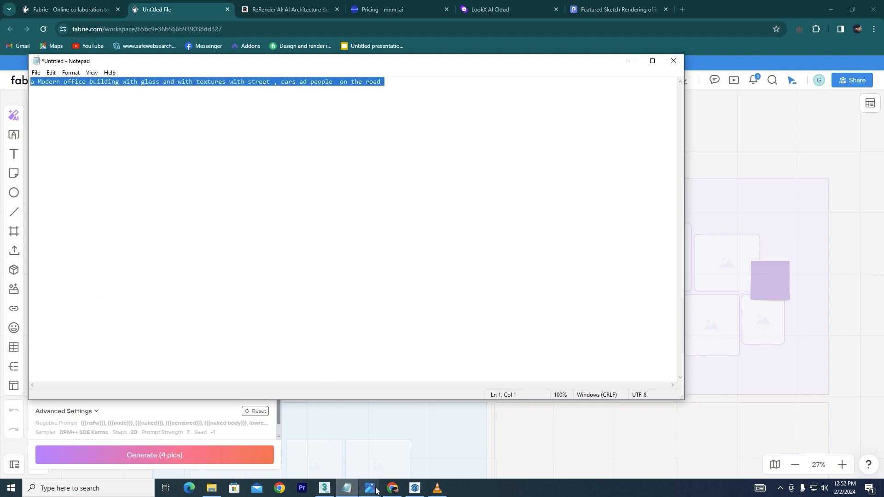
pyautogui.click(346, 488)
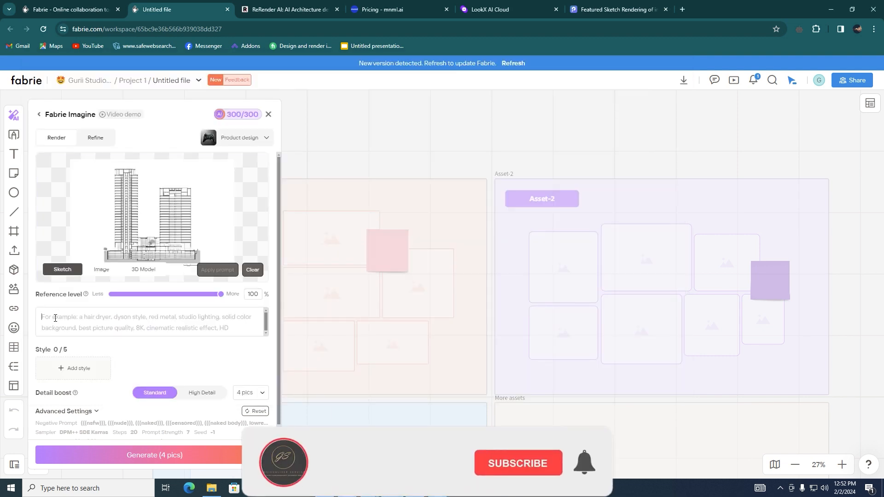
pyautogui.click(55, 318)
pyautogui.hotkey('ctrl', 'v')
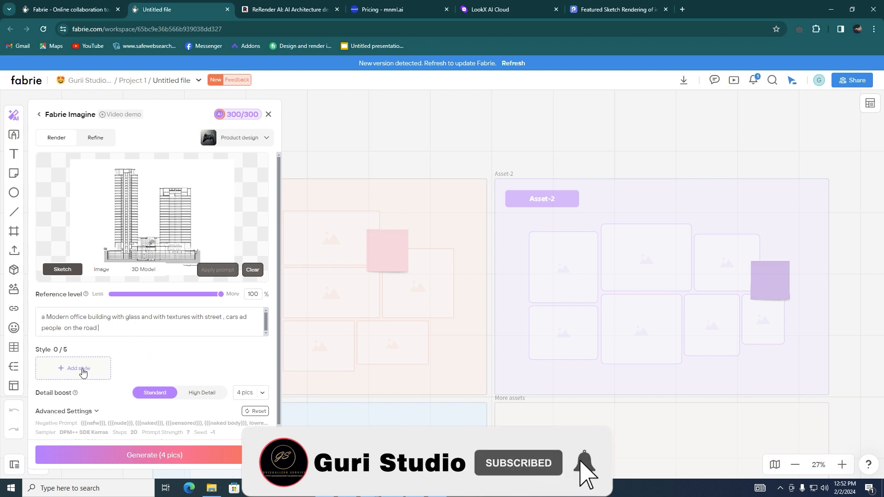
# - Add the Modern architecture style and generate four renders from the sketch
pyautogui.click(75, 368)
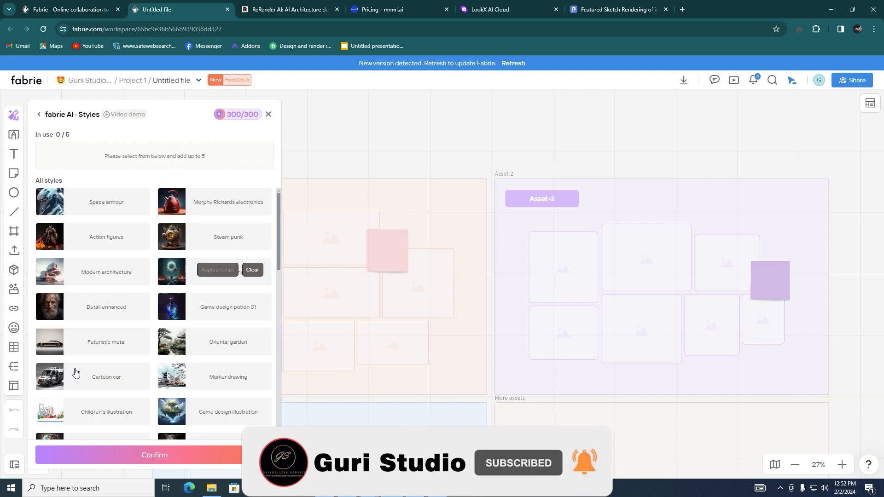
pyautogui.click(106, 275)
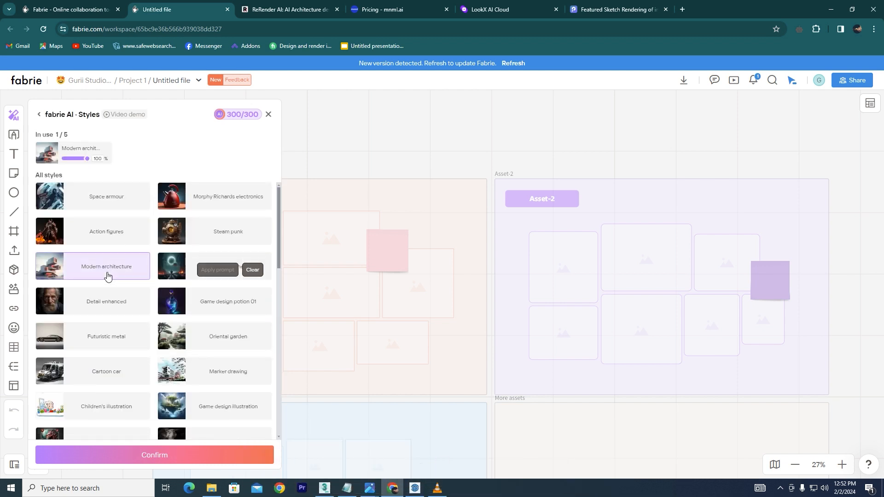
pyautogui.click(151, 453)
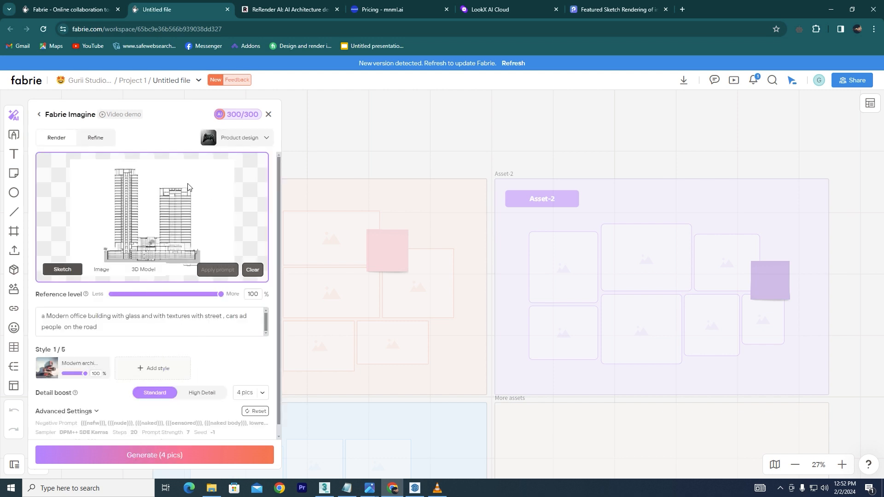
pyautogui.click(146, 454)
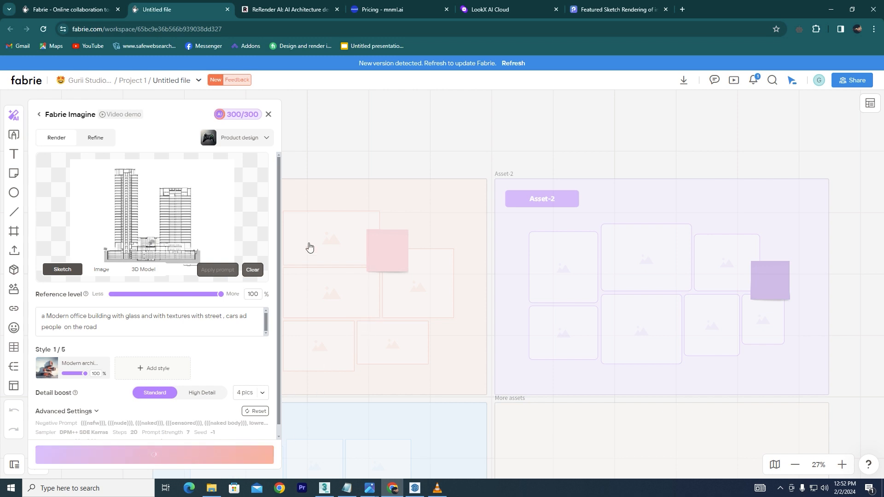
pyautogui.moveTo(241, 120)
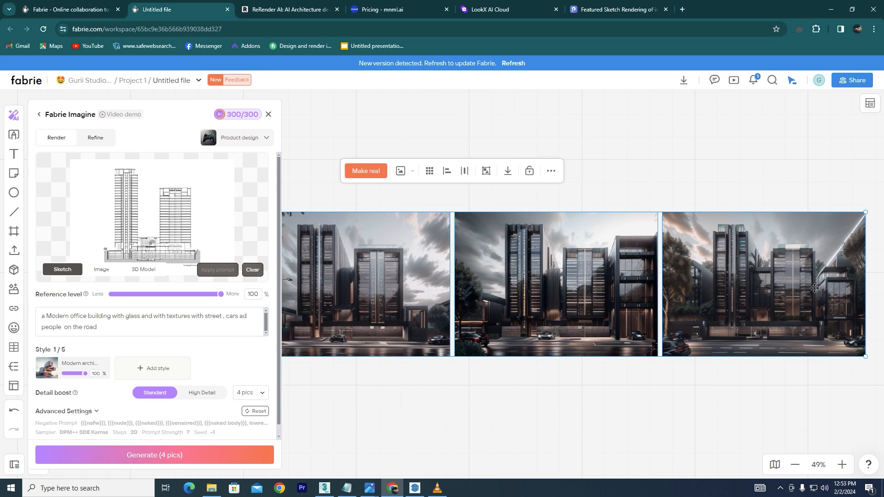
# - Select the third generated render and download it as a PNG
pyautogui.click(784, 306)
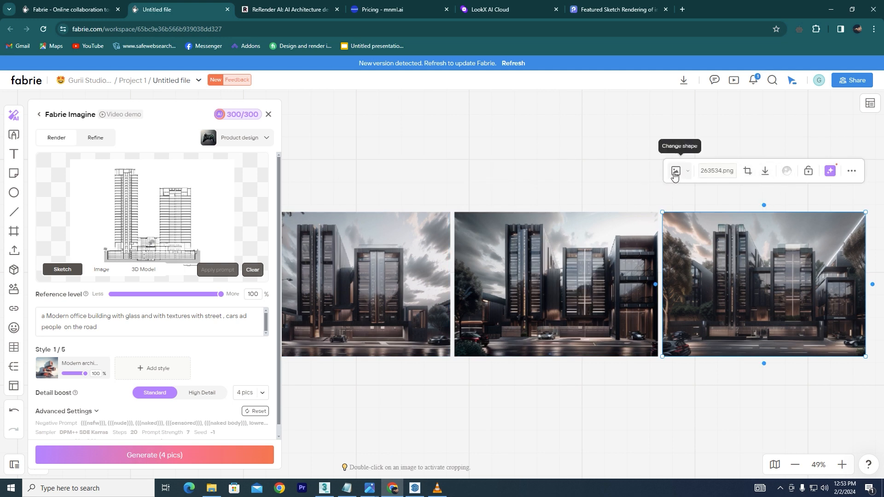
pyautogui.click(674, 173)
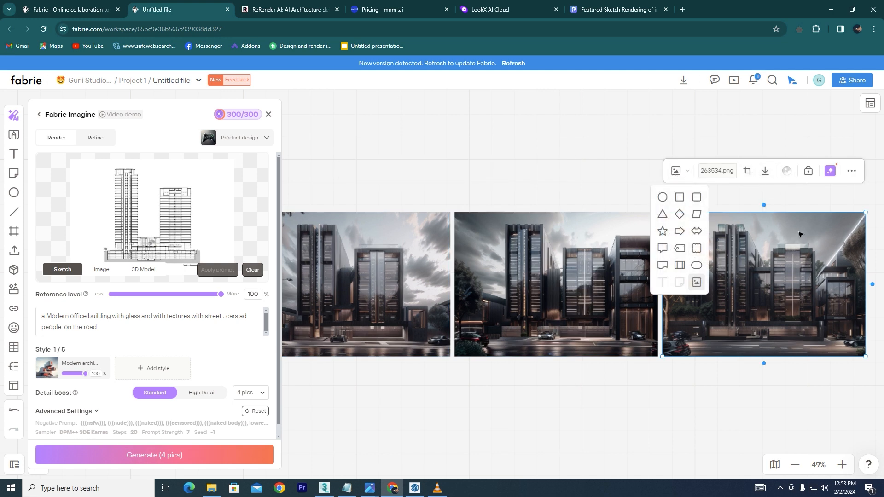
pyautogui.click(805, 249)
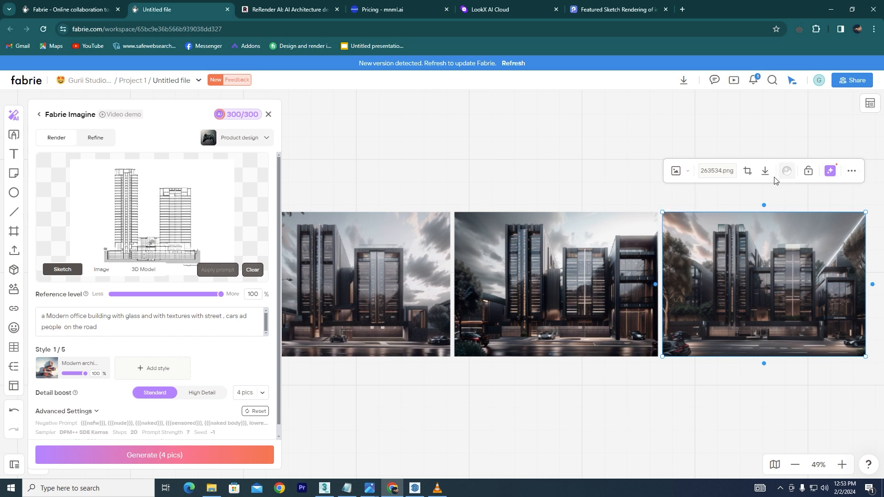
pyautogui.click(554, 330)
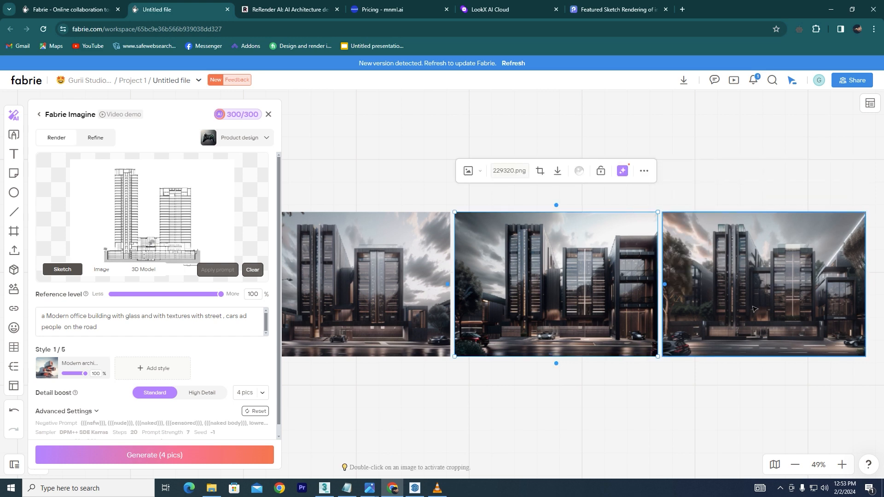
pyautogui.click(756, 308)
pyautogui.click(764, 173)
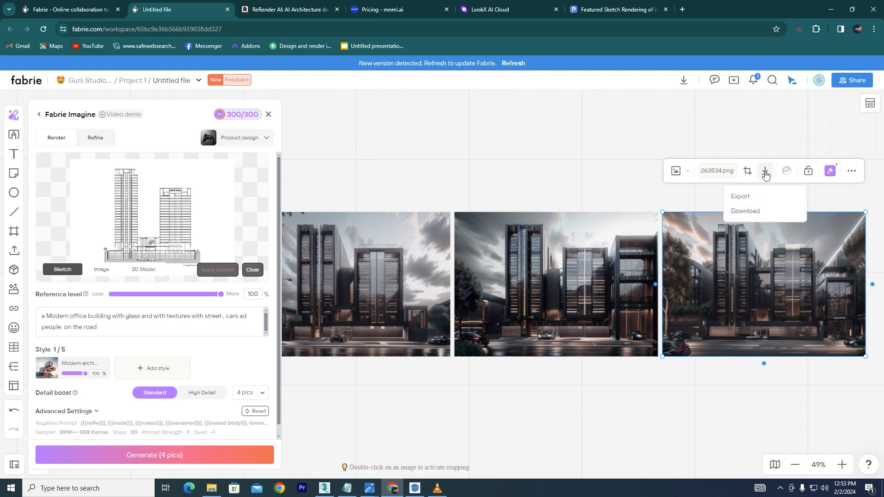
pyautogui.click(749, 208)
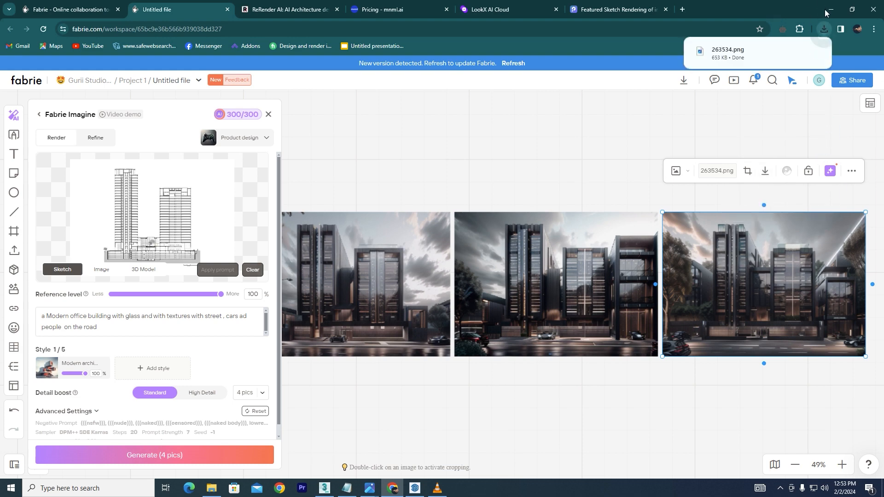
# - Open the downloaded render in the photo viewer and zoom in to examine its details
pyautogui.click(742, 49)
pyautogui.scroll(5, 300, 269)
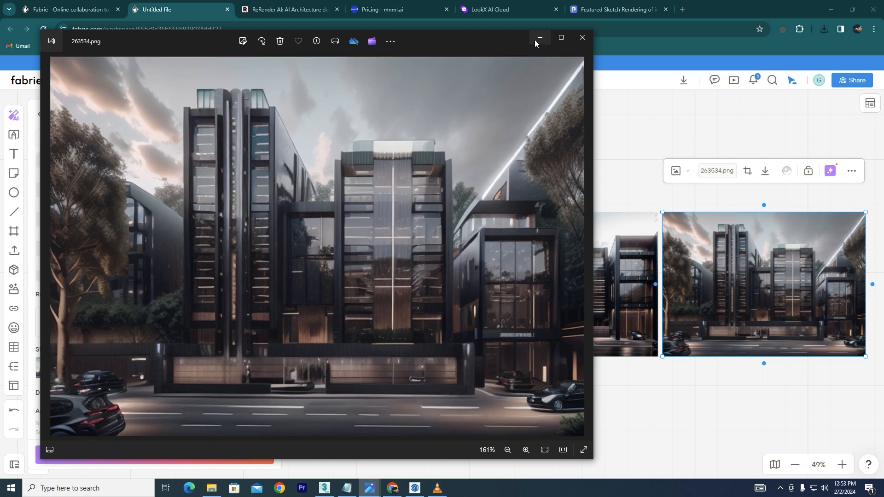
pyautogui.click(560, 39)
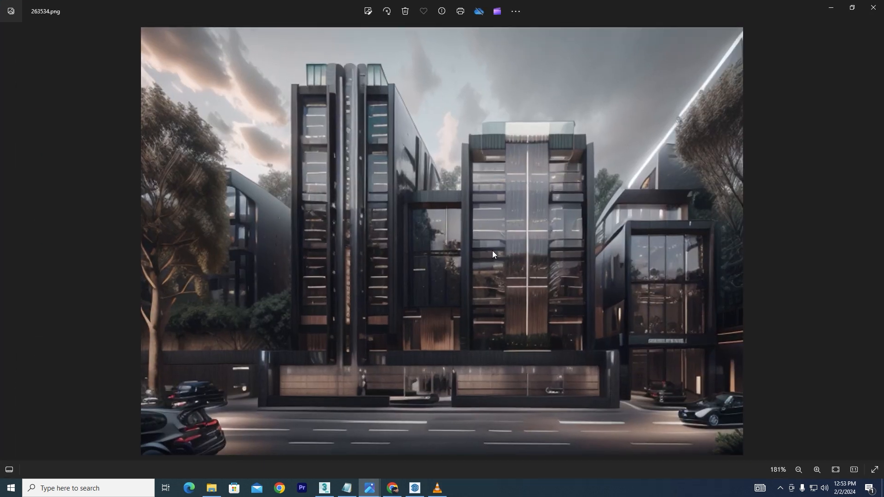
pyautogui.scroll(3, 680, 321)
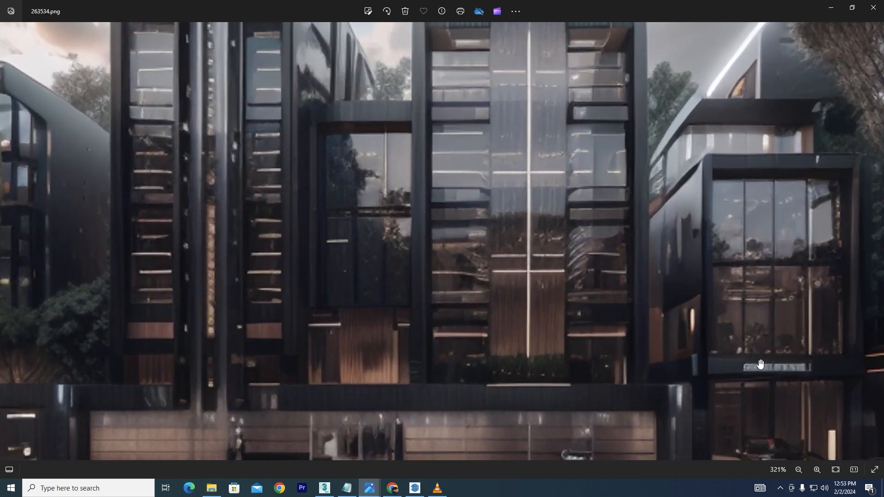
pyautogui.scroll(-2, 479, 276)
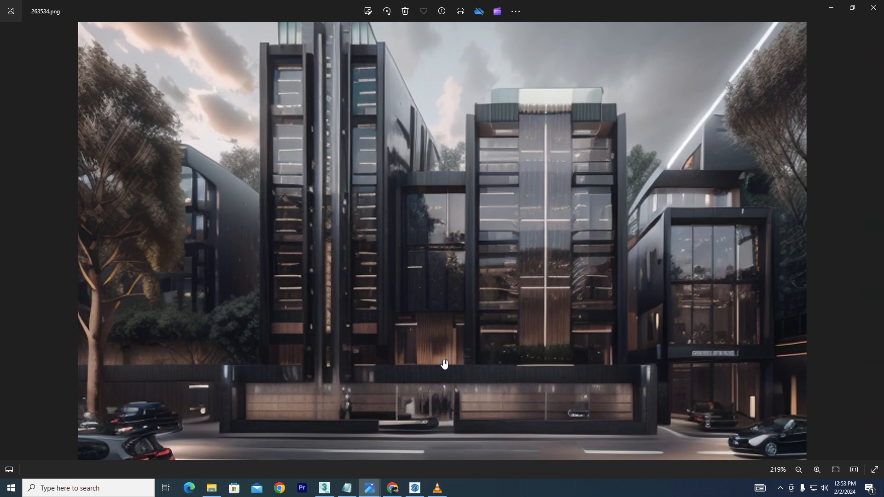
pyautogui.scroll(-2, 444, 363)
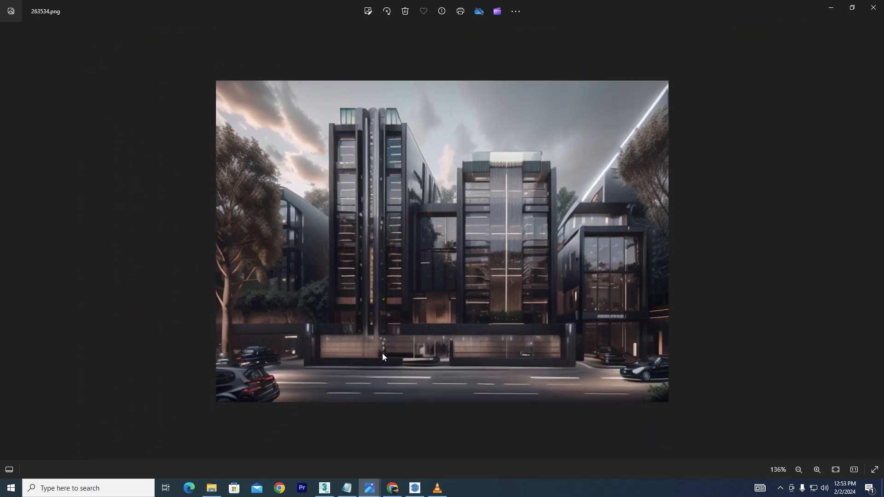
pyautogui.click(836, 8)
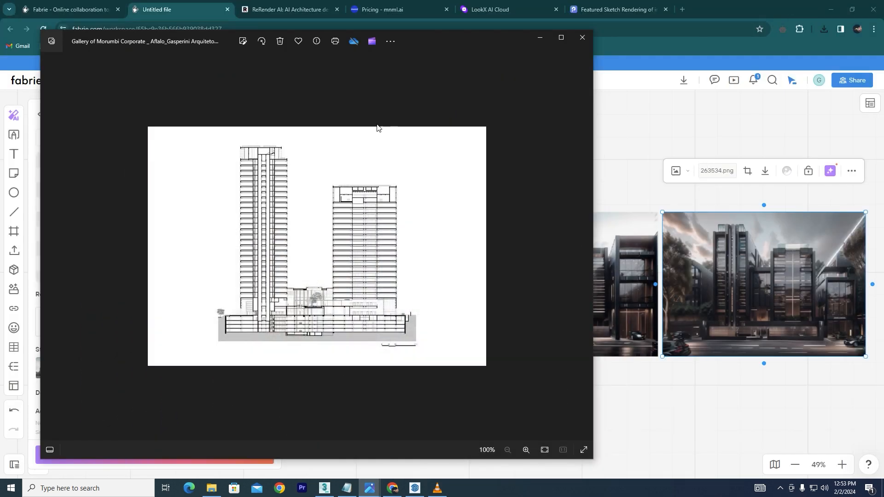
# - Switch to the ReRender AI tab and upload the Gallery of Morumbi Corporate drawing as the photo
pyautogui.click(275, 10)
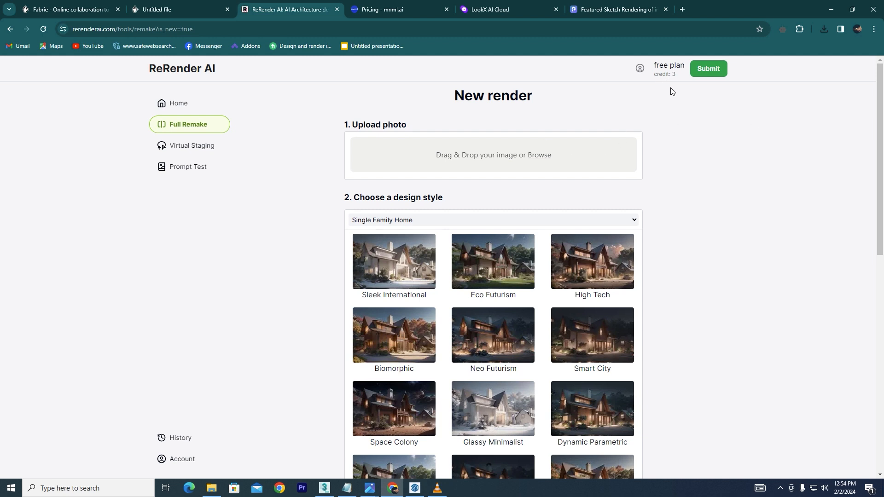
pyautogui.click(487, 158)
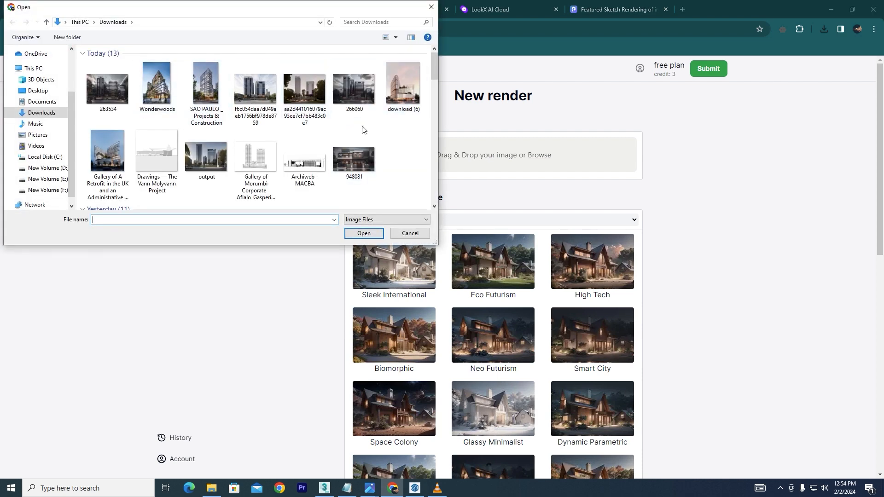
pyautogui.click(262, 159)
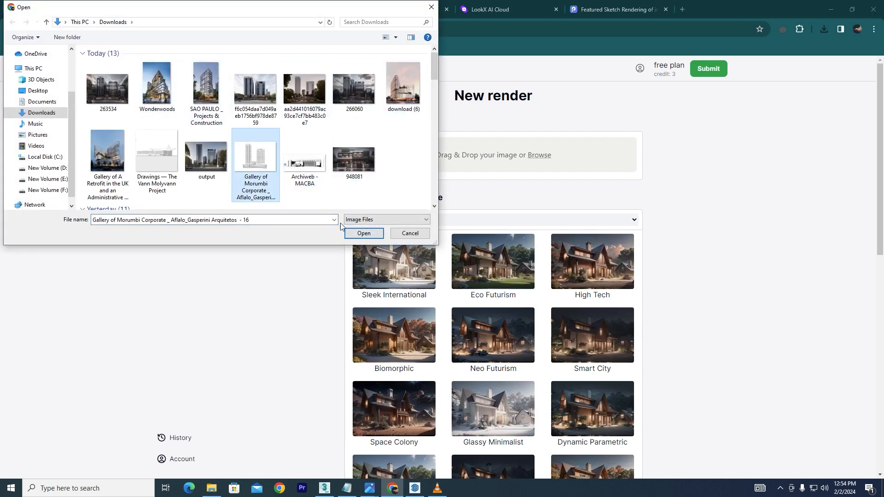
pyautogui.click(363, 234)
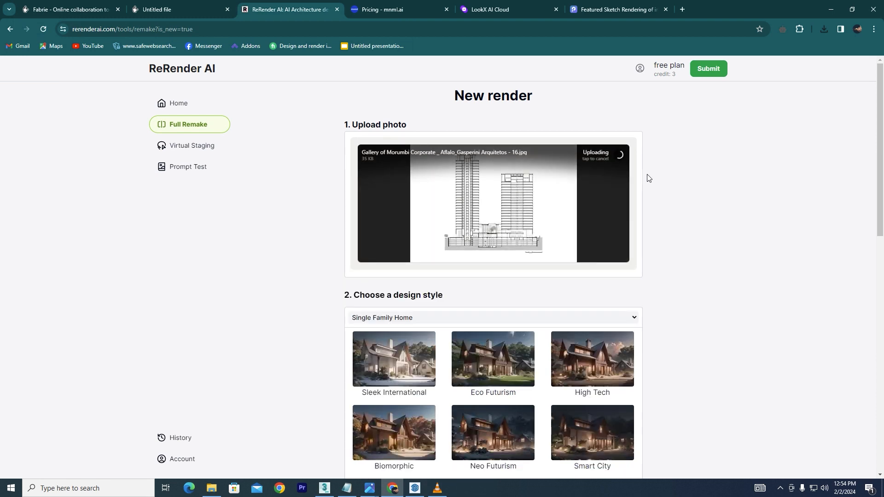
# - Set the input type to 3D and the building type to Office Building
pyautogui.scroll(-3, 352, 150)
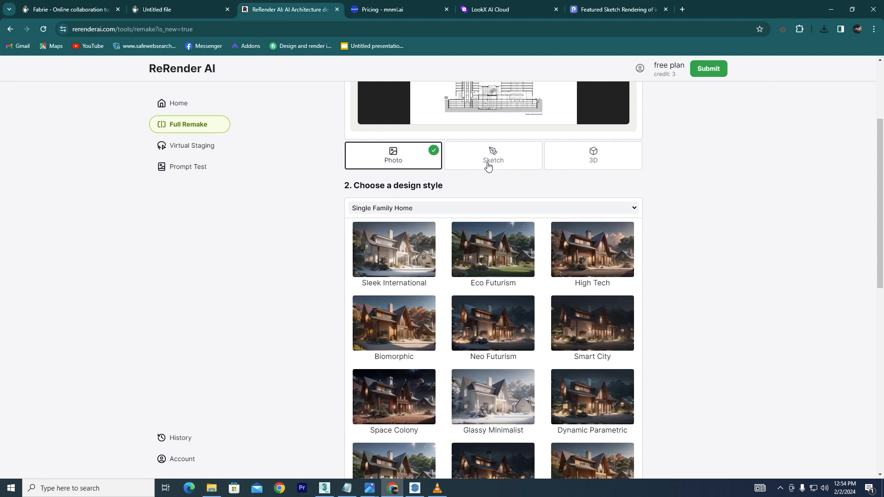
pyautogui.click(597, 163)
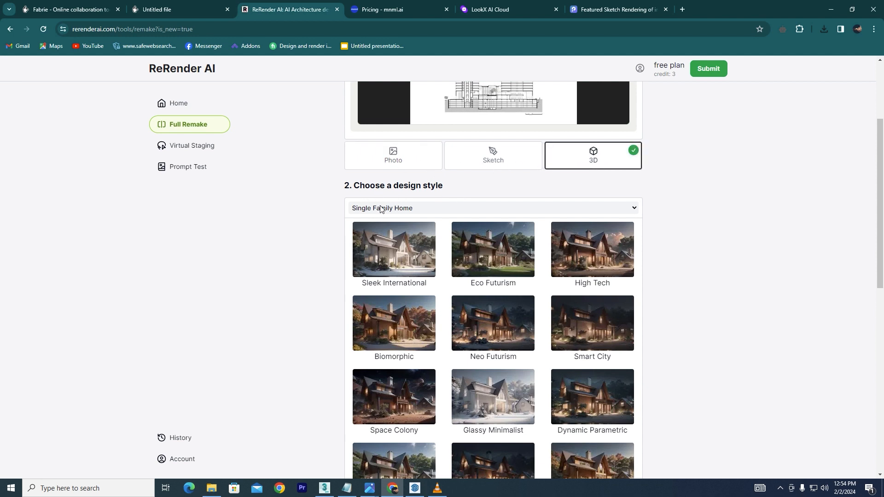
pyautogui.click(626, 207)
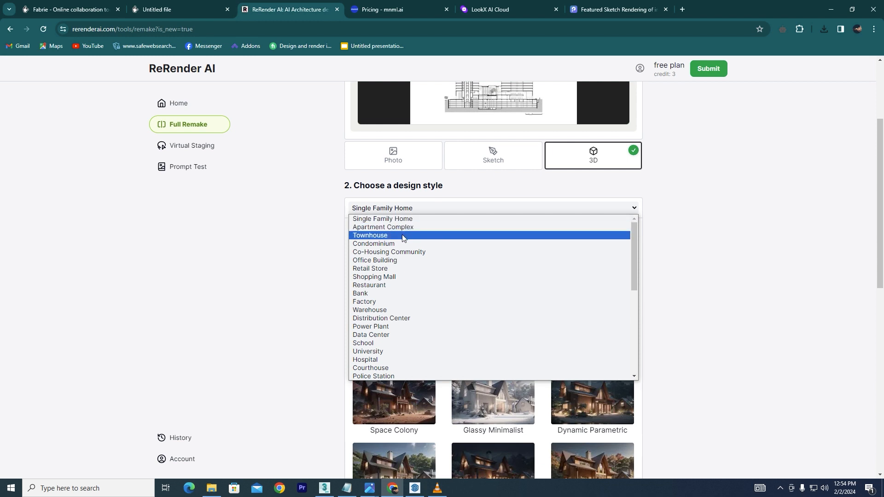
pyautogui.click(386, 260)
# - Choose the Sleek International design style
pyautogui.scroll(-2, 481, 240)
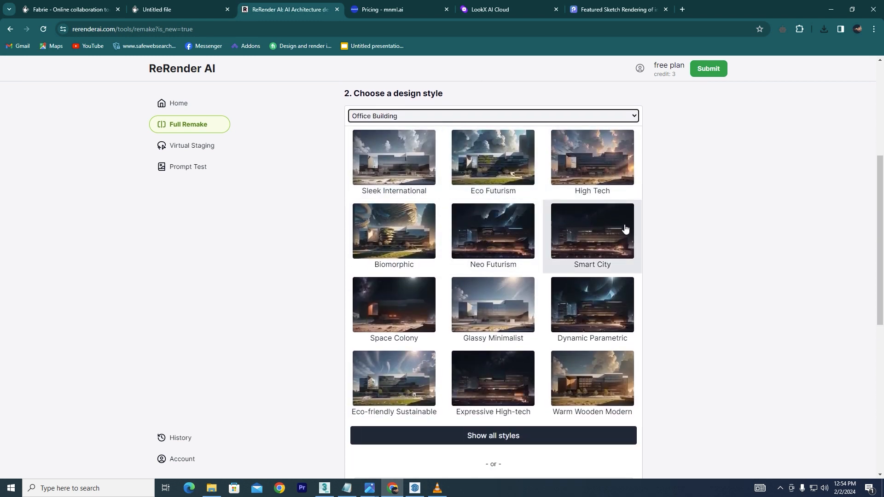
pyautogui.click(398, 172)
pyautogui.scroll(-5, 548, 253)
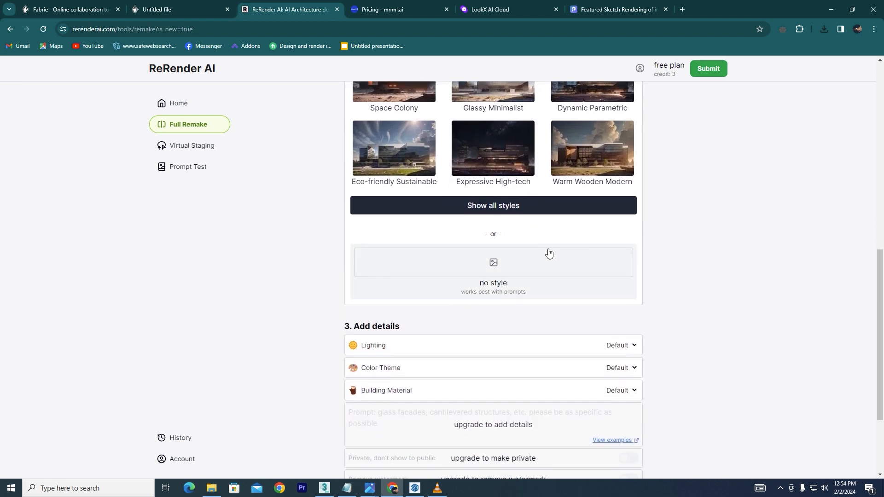
# - Switch the design style to no style and set the lighting to Natural
pyautogui.click(491, 264)
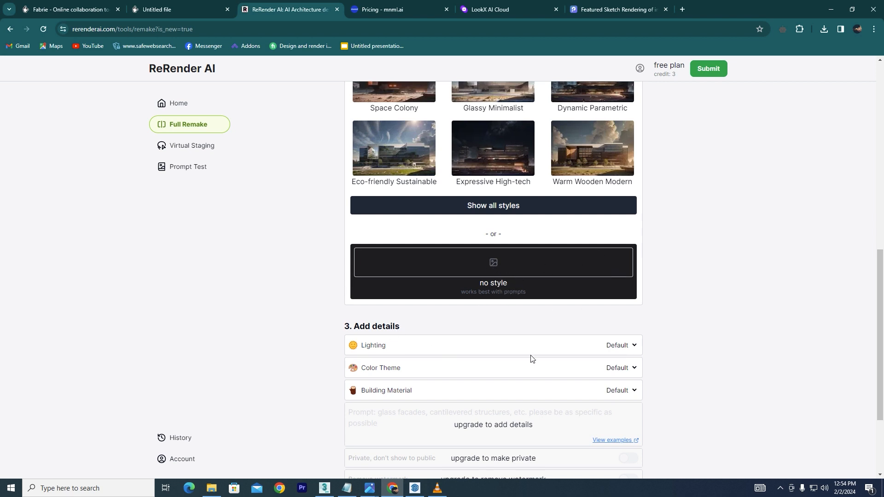
pyautogui.click(630, 346)
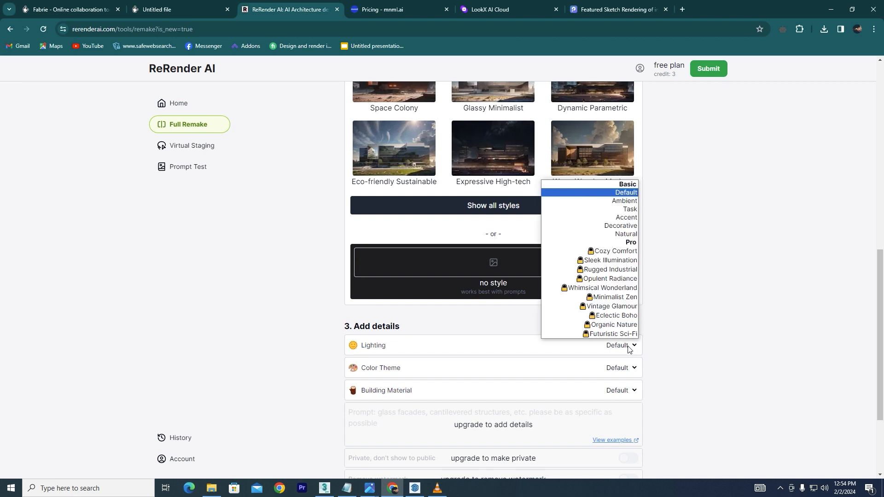
pyautogui.click(629, 234)
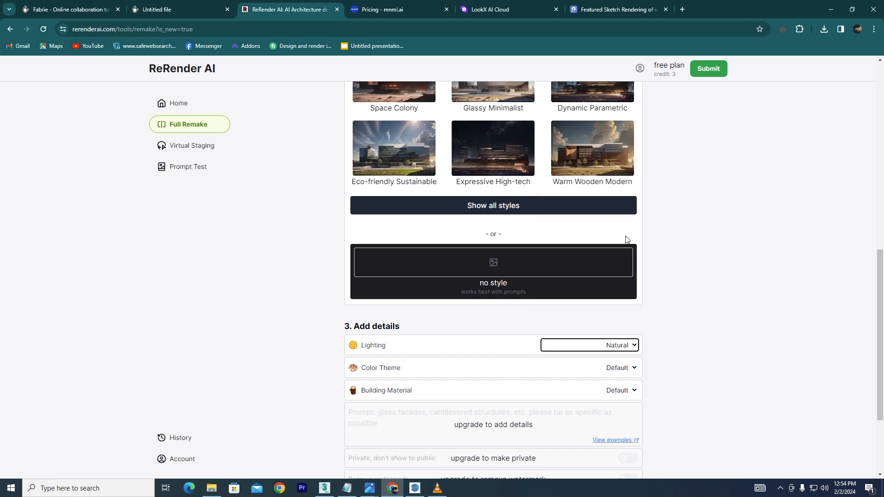
# - Set the color theme to White and the building material to Metal
pyautogui.click(632, 374)
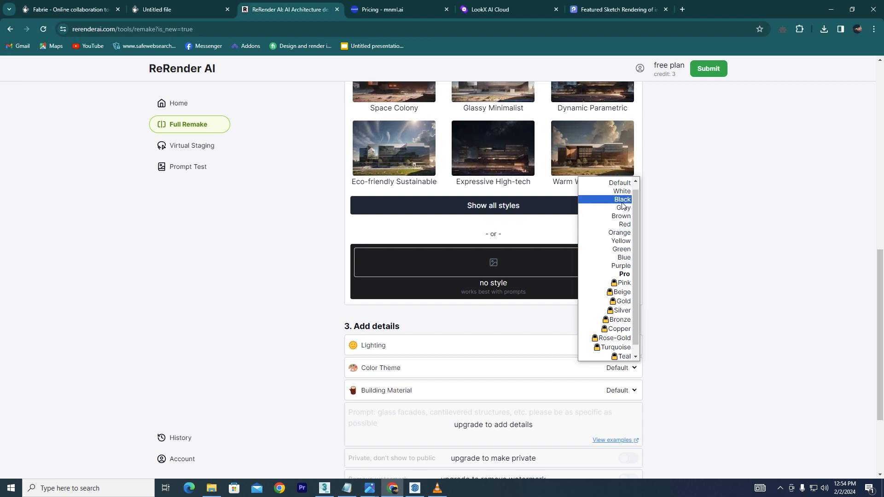
pyautogui.click(619, 191)
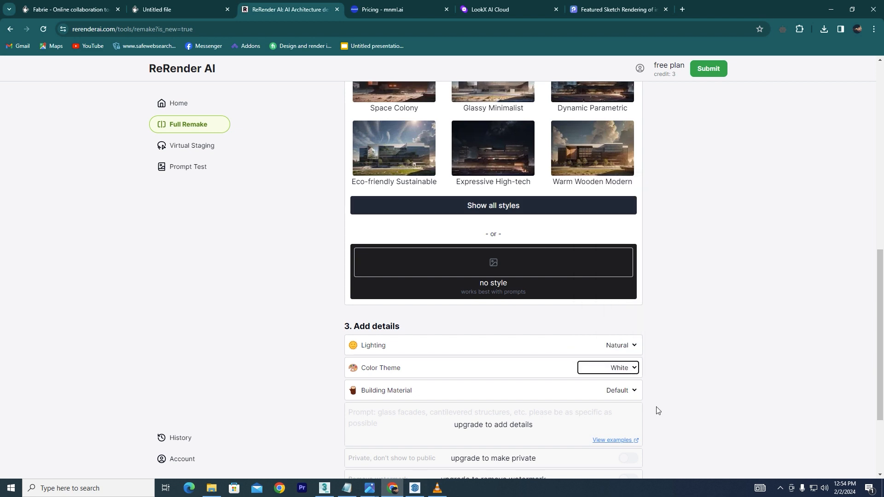
pyautogui.click(633, 391)
pyautogui.click(630, 302)
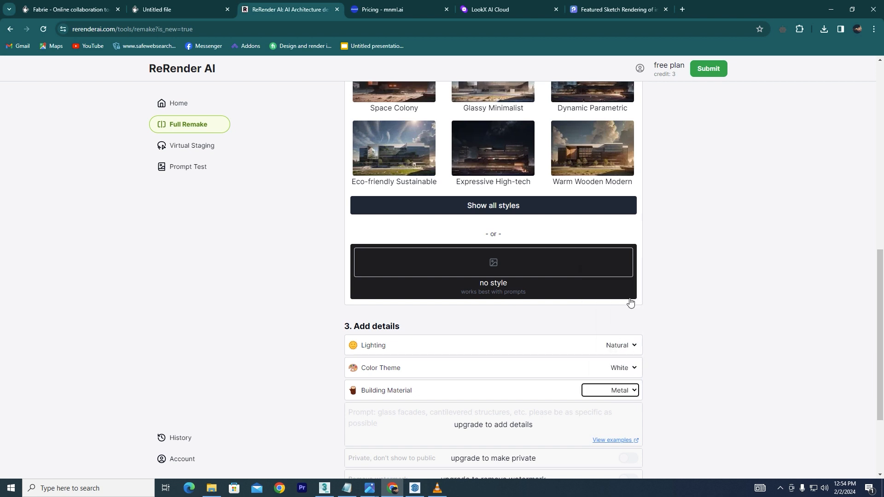
# - Turn on Preserve details and render the office building image
pyautogui.scroll(-3, 552, 345)
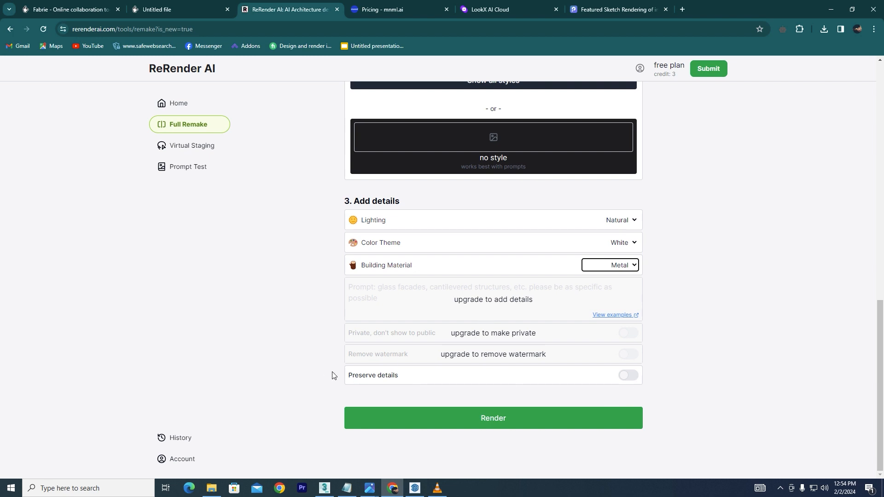
pyautogui.click(630, 376)
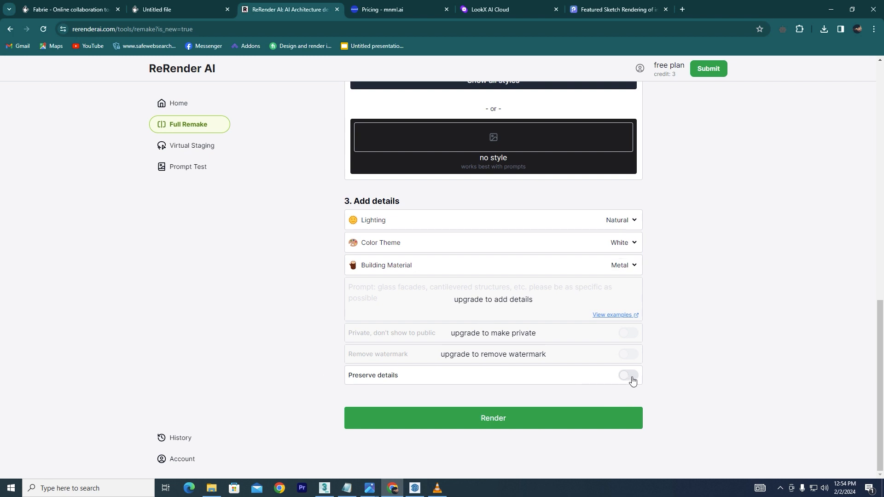
pyautogui.click(482, 421)
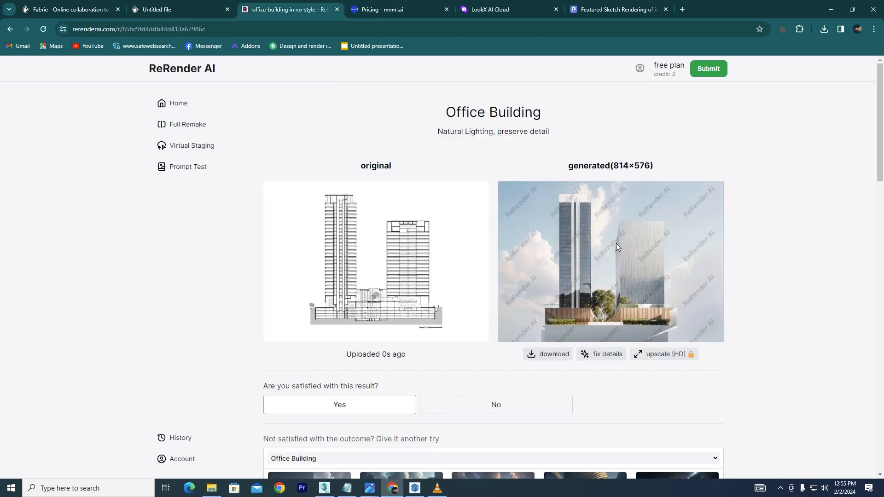
# - Download the generated render and compare it with the original drawing in the photo viewer
pyautogui.click(554, 354)
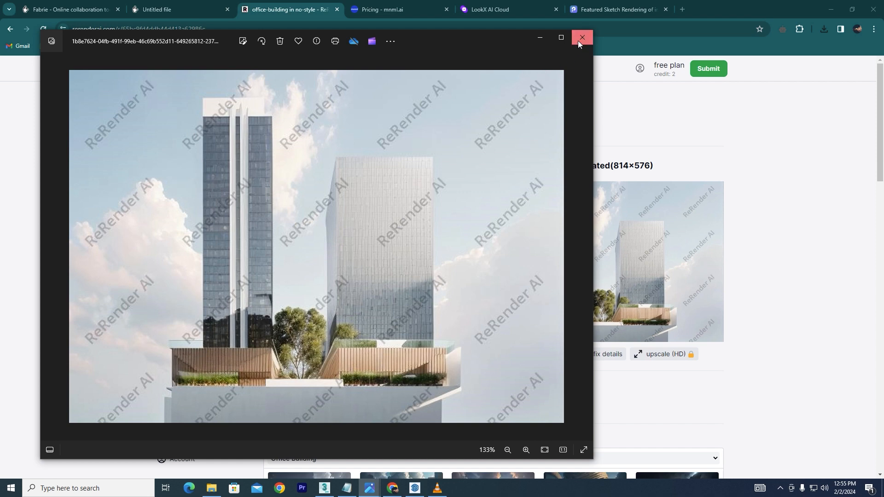
pyautogui.click(583, 245)
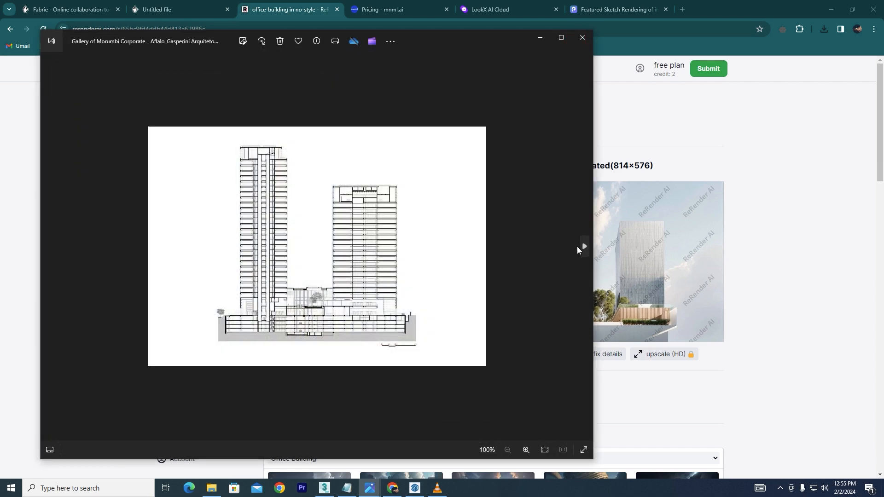
pyautogui.click(540, 37)
# - Open mnml.ai's free sketch-to-image tool and upload the Gallery of Morumbi Corporate drawing
pyautogui.click(395, 13)
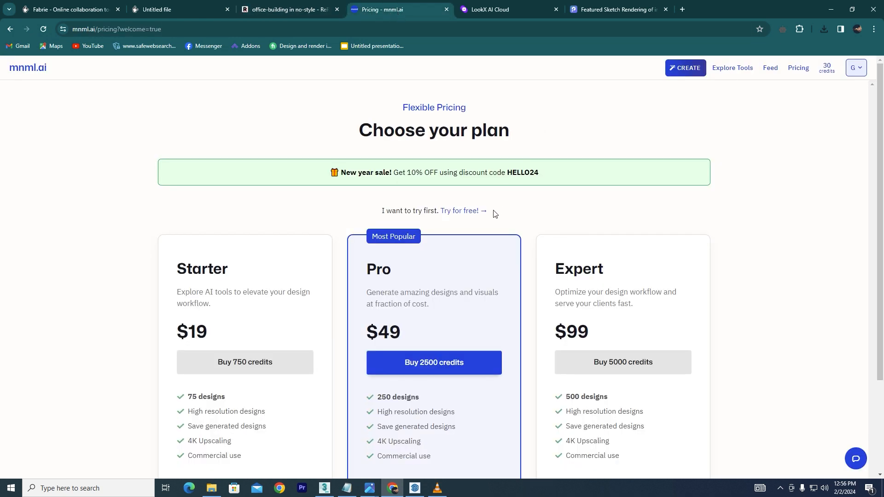
pyautogui.click(458, 212)
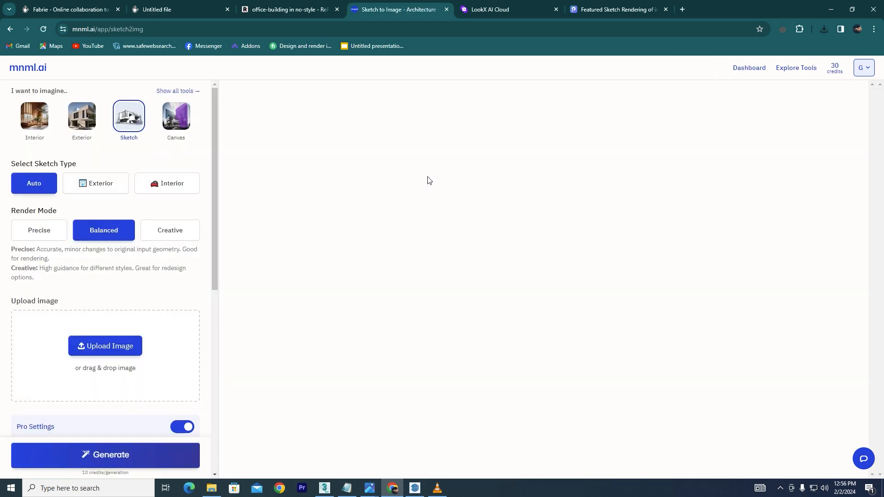
pyautogui.click(103, 347)
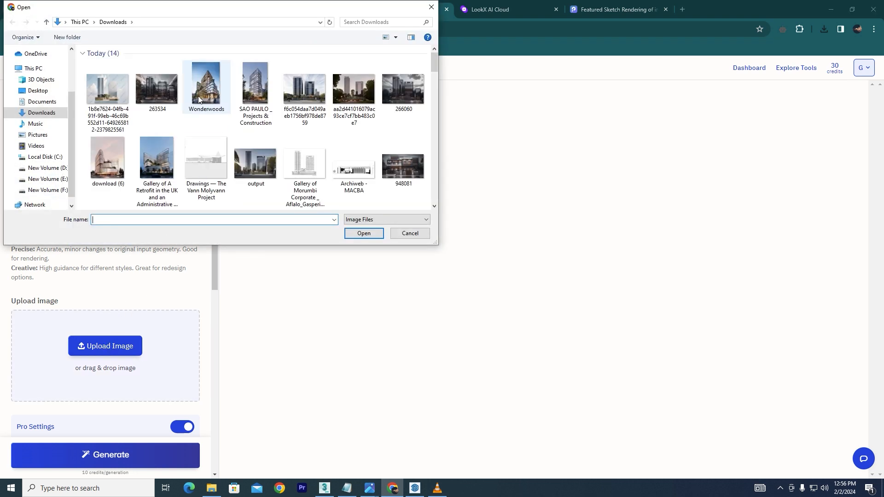
pyautogui.click(304, 166)
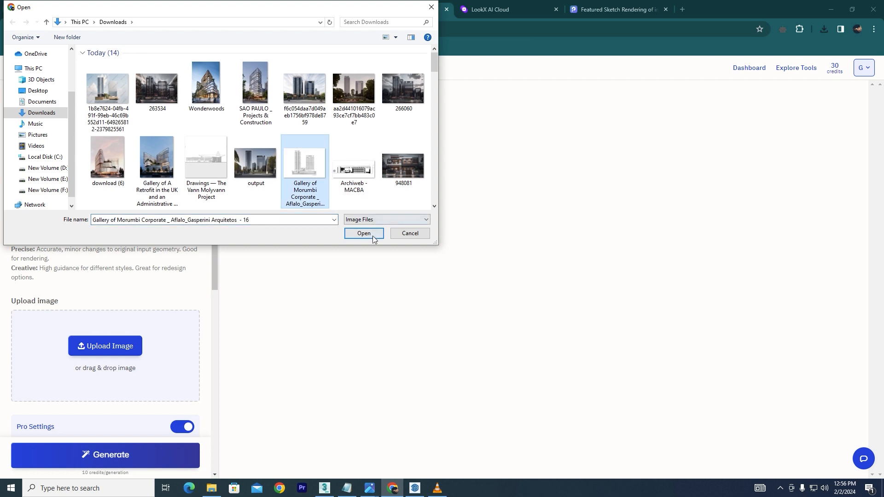
pyautogui.click(372, 234)
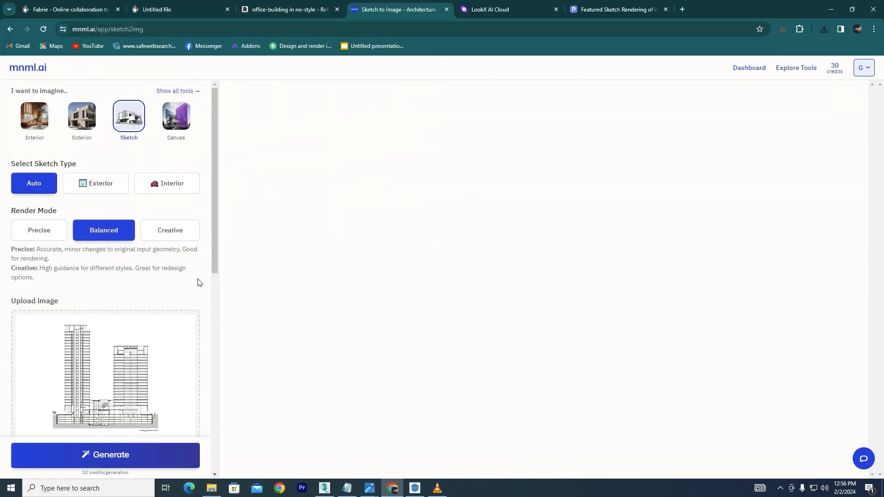
# - Paste the prompt 'a Modern office building with glass and with textures with street , cars ad people on the road'
pyautogui.moveTo(215, 238); pyautogui.dragTo(211, 380)
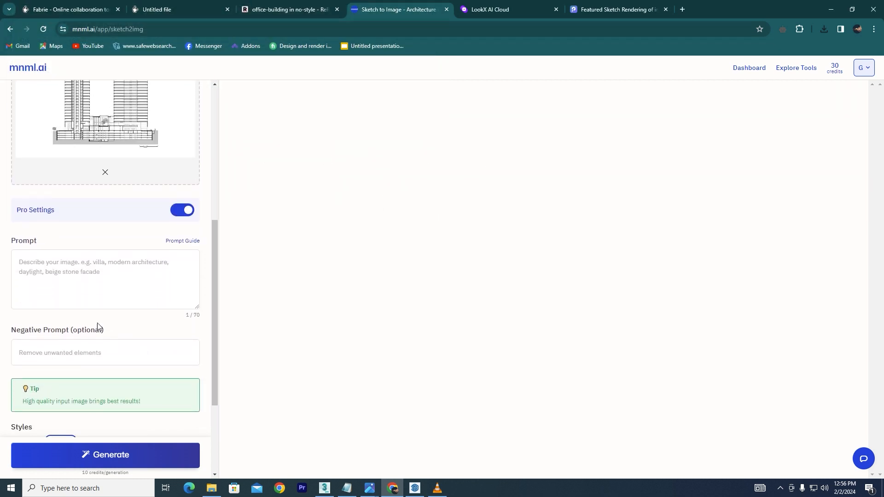
pyautogui.click(42, 267)
pyautogui.write('a Modern office building with glass and with textures with street , cars ad people  on the road')
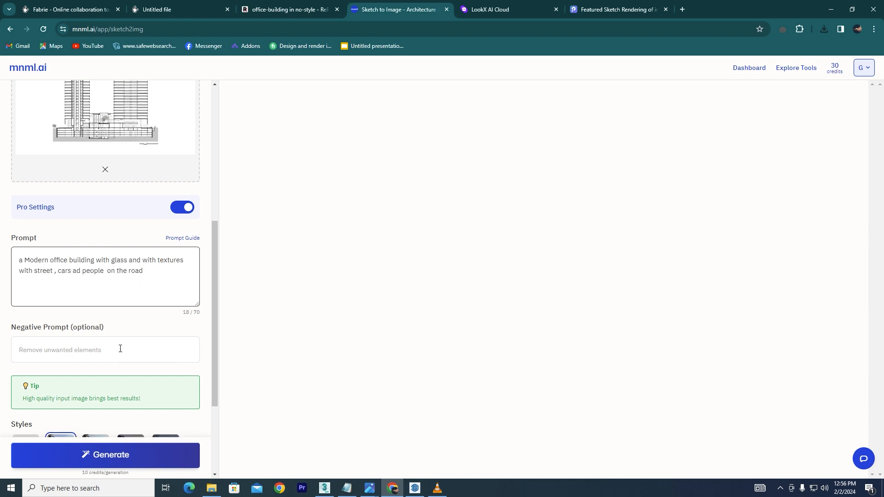
# - Expand the advanced settings, review the options, and generate the rendering in the Realistic style
pyautogui.scroll(-2, 63, 285)
pyautogui.scroll(-1, 85, 324)
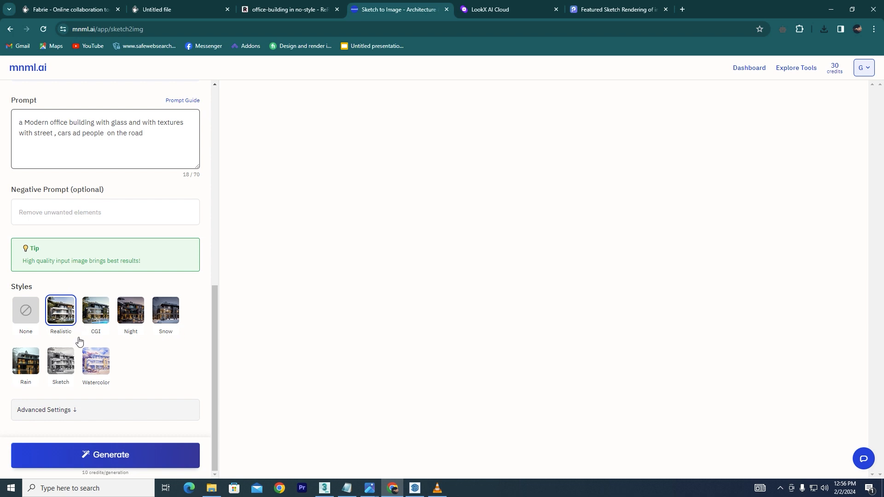
pyautogui.click(69, 409)
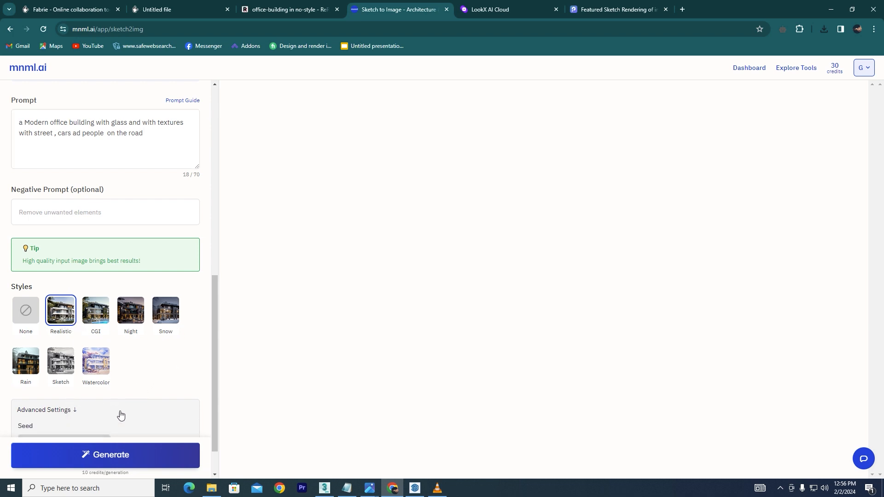
pyautogui.scroll(-2, 170, 347)
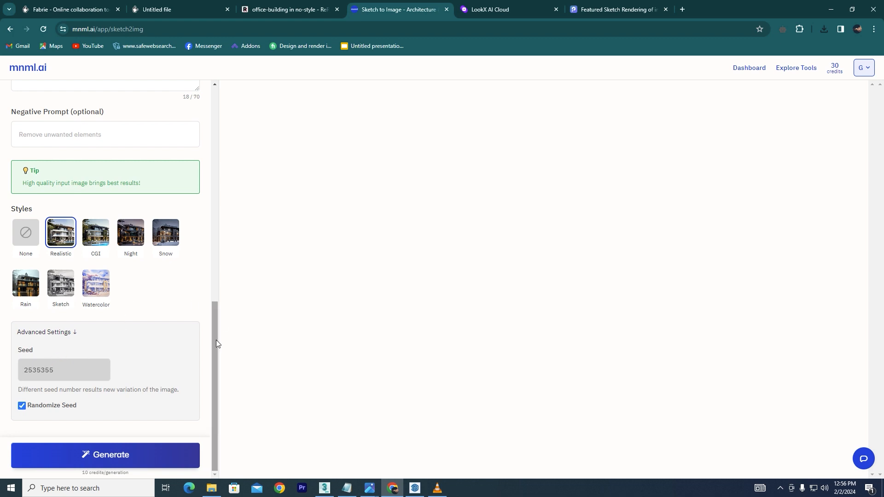
pyautogui.moveTo(217, 340); pyautogui.dragTo(213, 116)
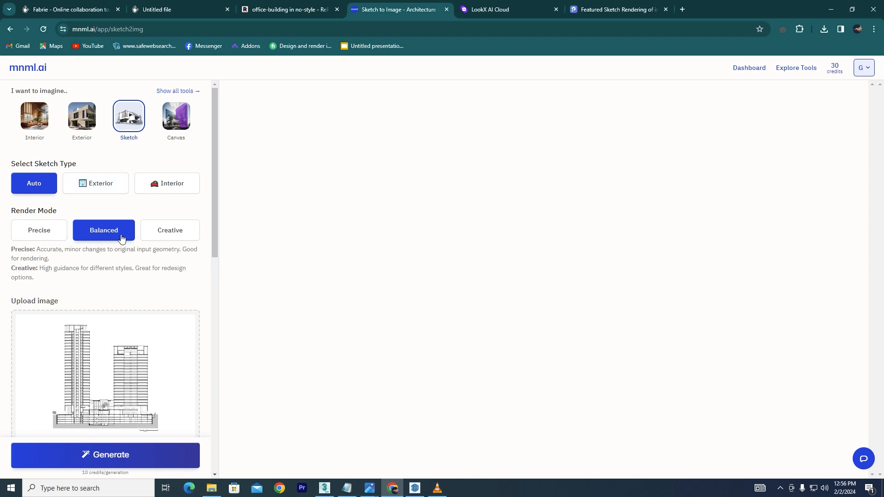
pyautogui.moveTo(214, 221); pyautogui.dragTo(211, 440)
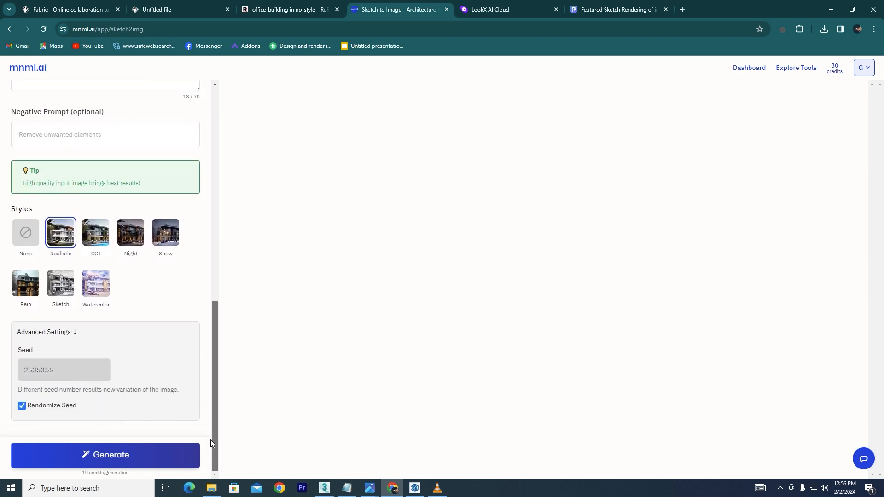
pyautogui.click(137, 455)
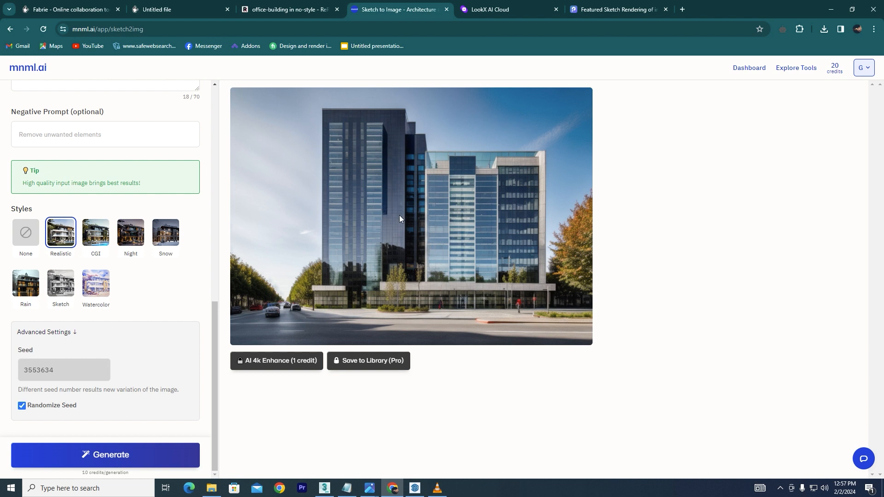
# - Save the generated image to the computer
pyautogui.rightClick(377, 241)
pyautogui.click(405, 262)
pyautogui.click(364, 233)
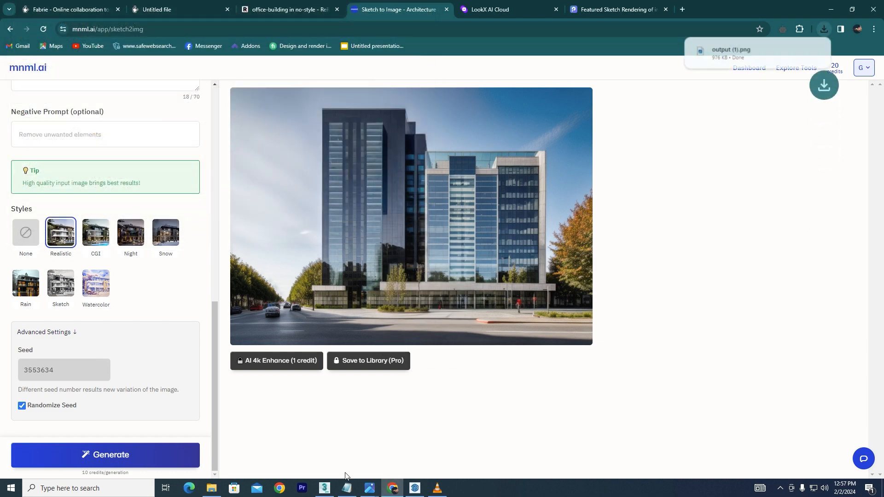
# - Open the Downloads folder and browse the images in the photo viewer to reach the saved output
pyautogui.click(211, 488)
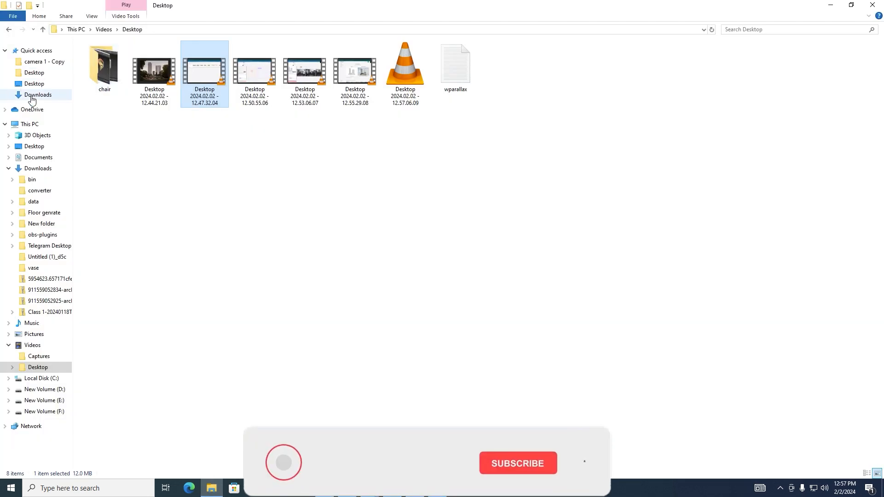
pyautogui.click(41, 85)
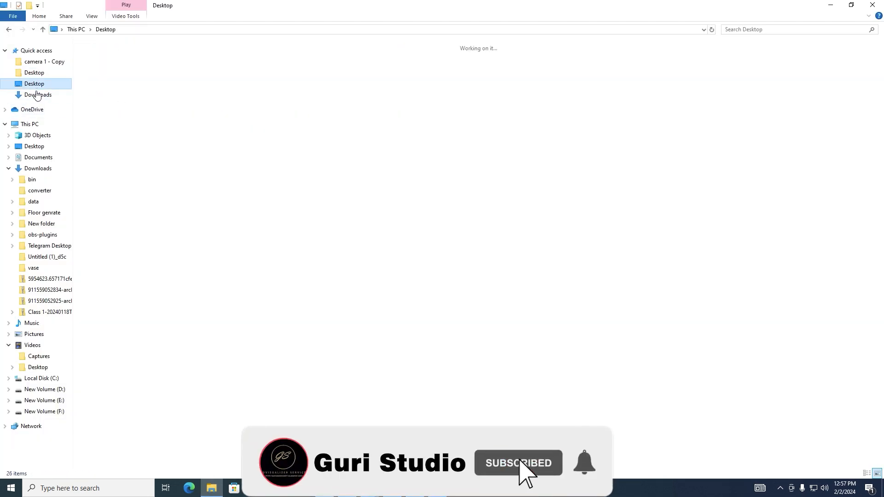
pyautogui.click(44, 94)
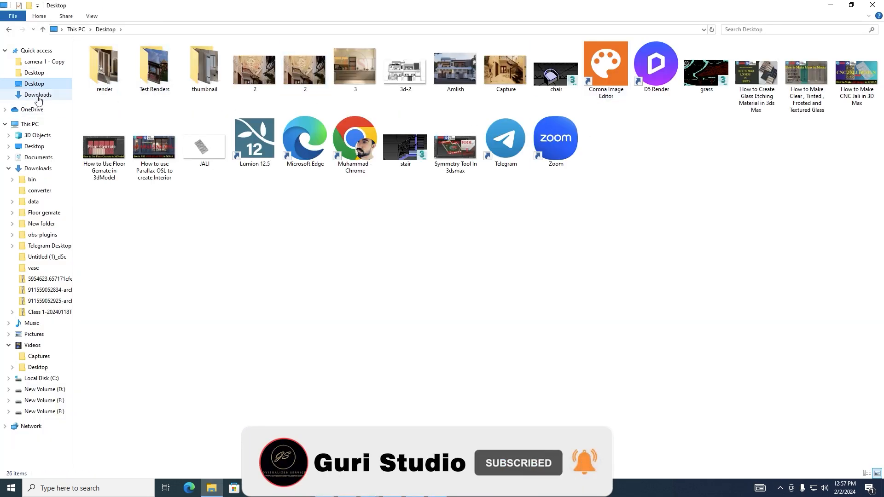
pyautogui.doubleClick(114, 87)
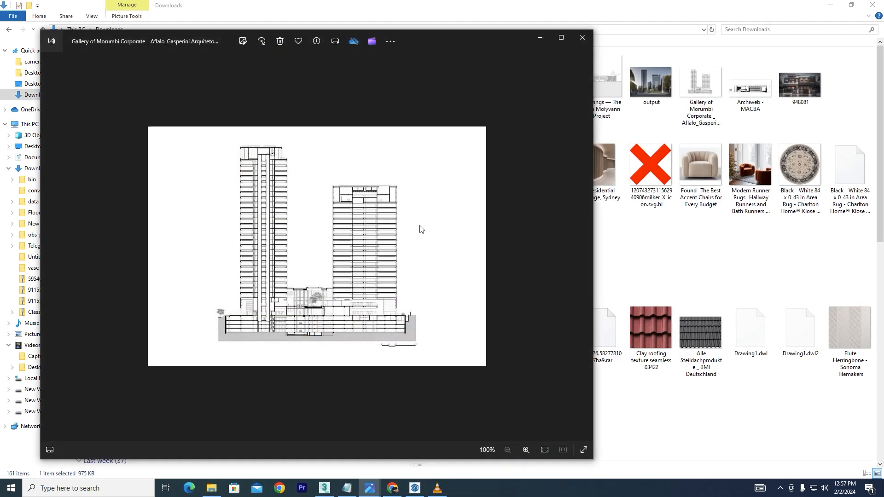
pyautogui.click(584, 247)
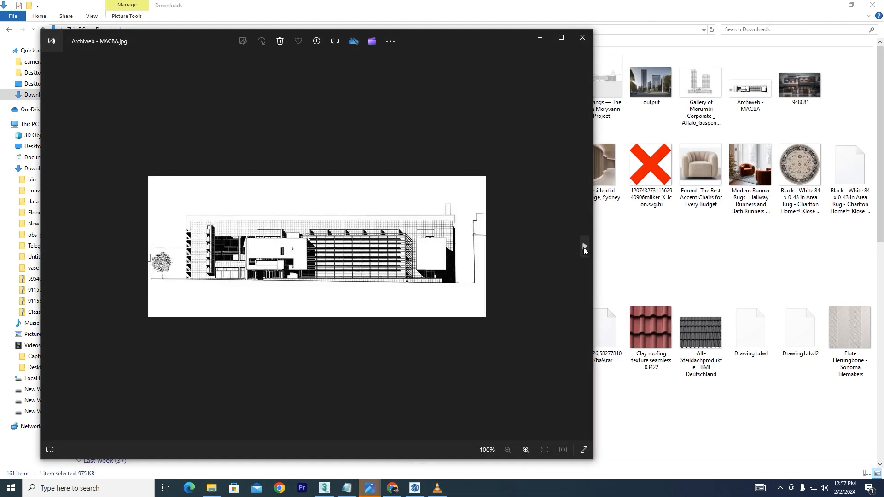
pyautogui.click(584, 248)
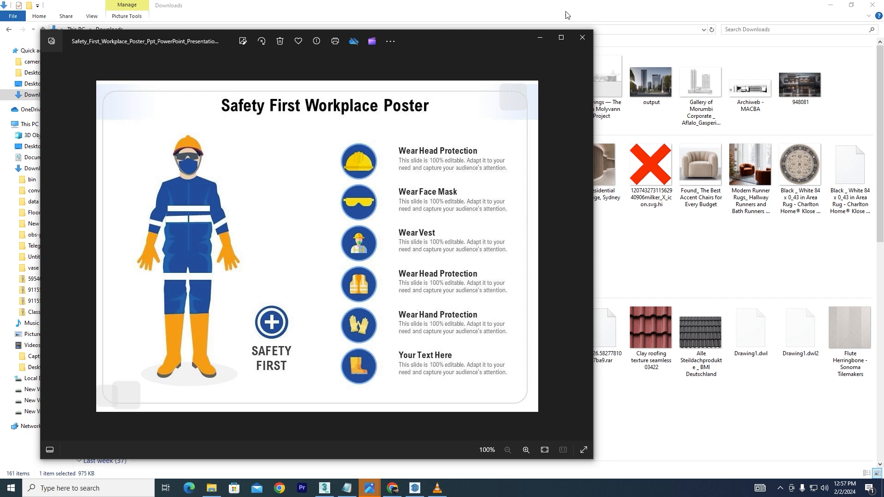
pyautogui.click(583, 36)
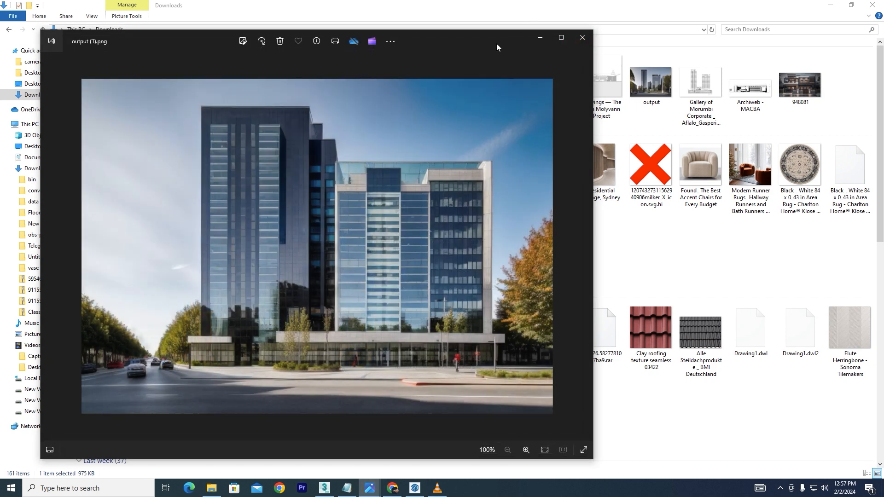
# - Zoom into the saved output image to examine its facade details
pyautogui.moveTo(497, 46); pyautogui.dragTo(548, 39)
pyautogui.scroll(5, 400, 354)
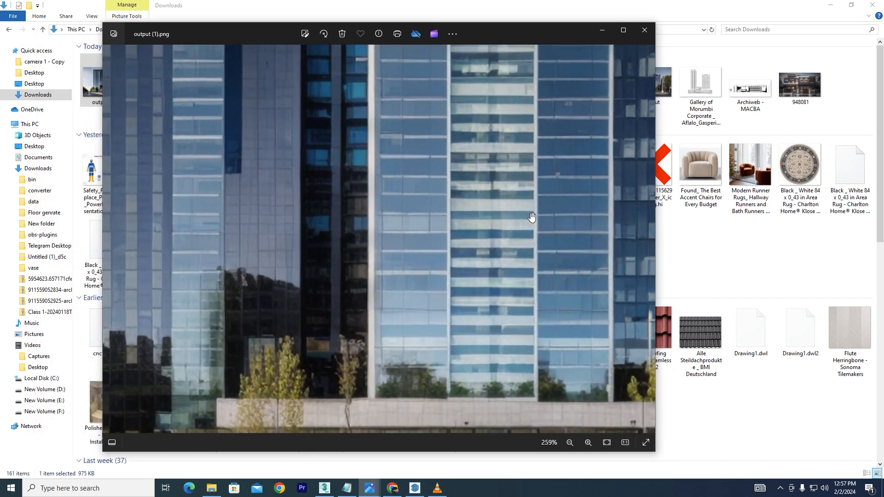
pyautogui.scroll(-4, 519, 172)
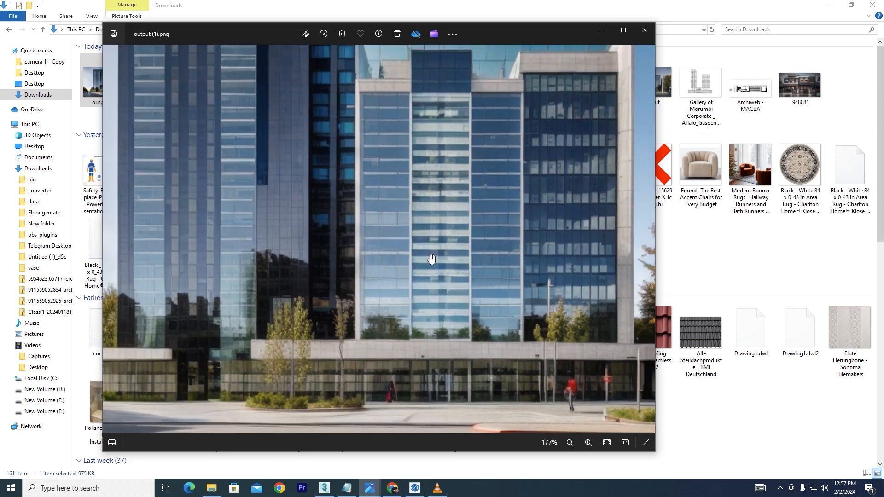
pyautogui.scroll(-1, 539, 395)
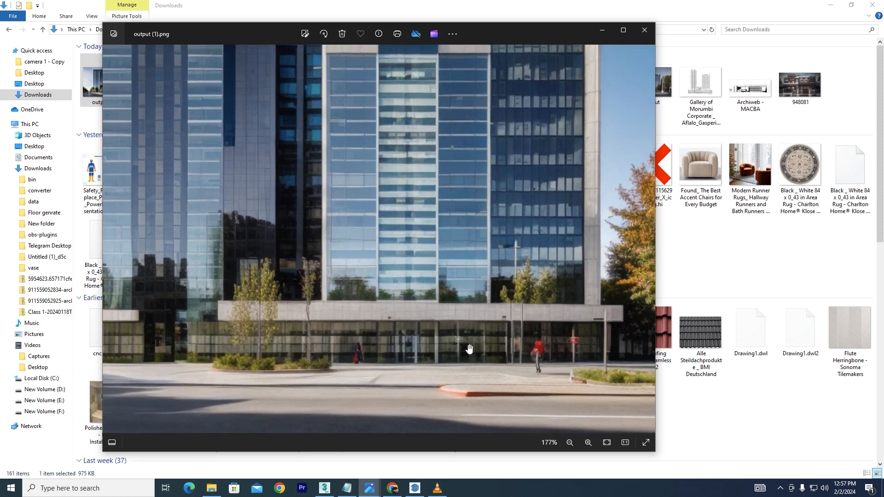
# - Zoom back out to view the whole saved output image
pyautogui.scroll(-2, 469, 352)
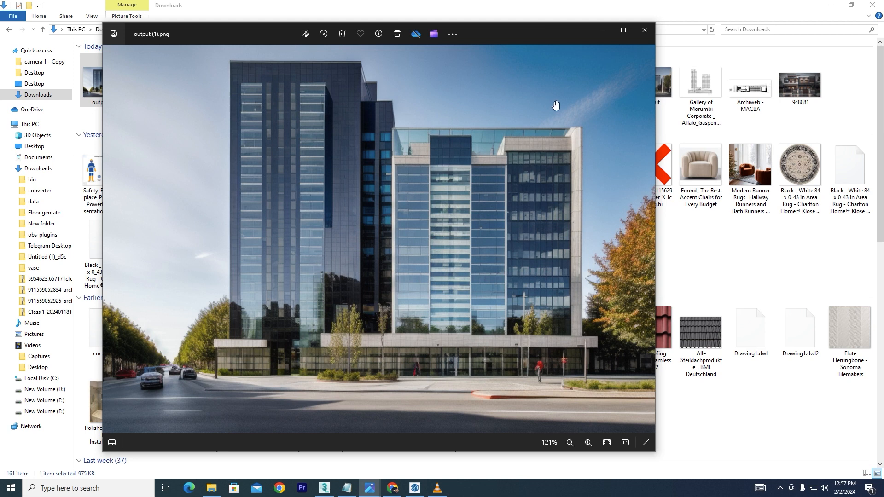
pyautogui.scroll(-1, 517, 275)
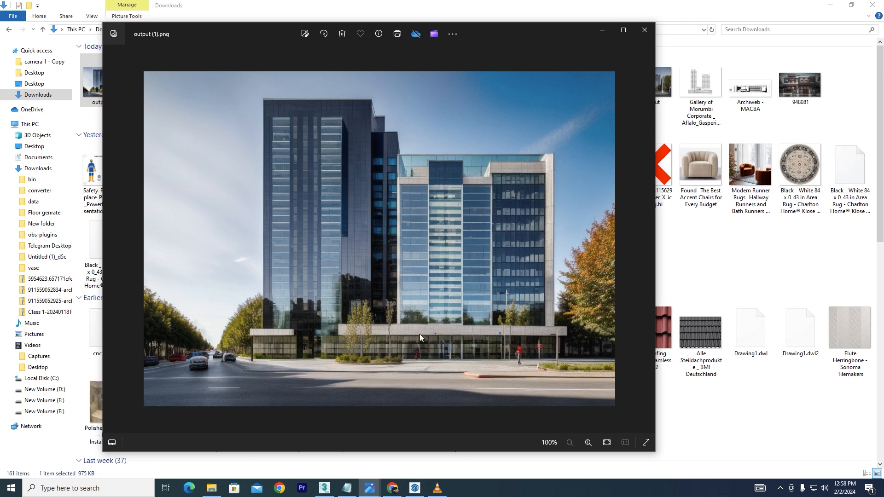
# - Switch to LookX AI and start a new creation using the Architecture 3D Massing Conceptual Massing (linear) scene
pyautogui.click(392, 488)
pyautogui.rightClick(392, 488)
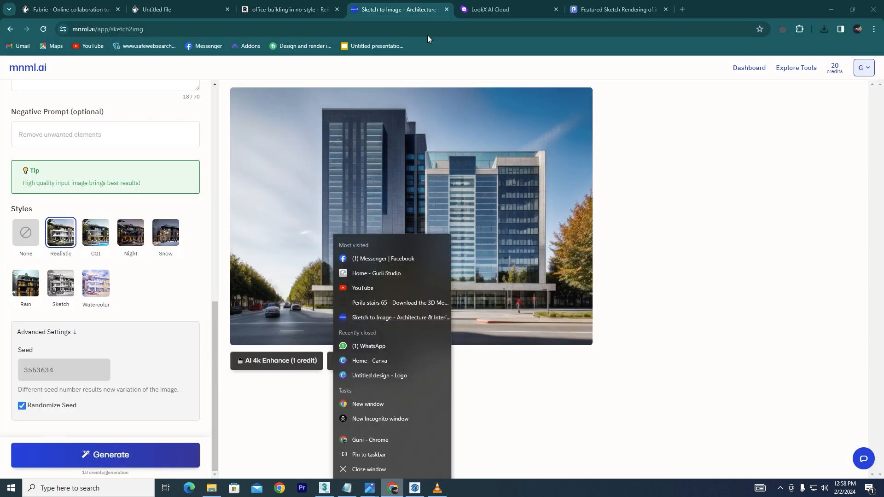
pyautogui.click(506, 10)
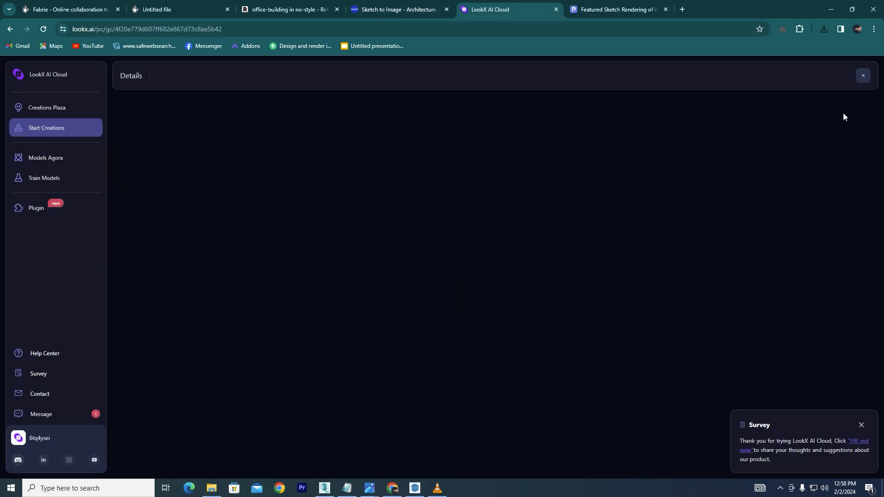
pyautogui.click(44, 130)
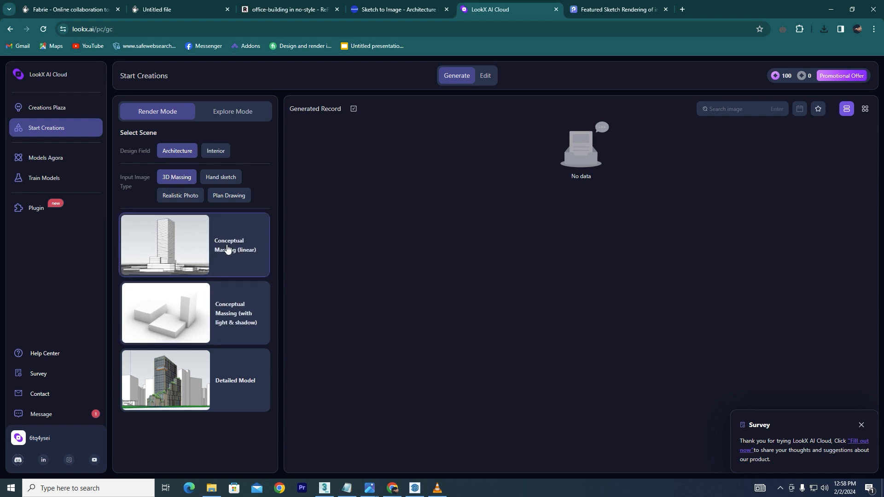
pyautogui.click(233, 261)
pyautogui.click(185, 255)
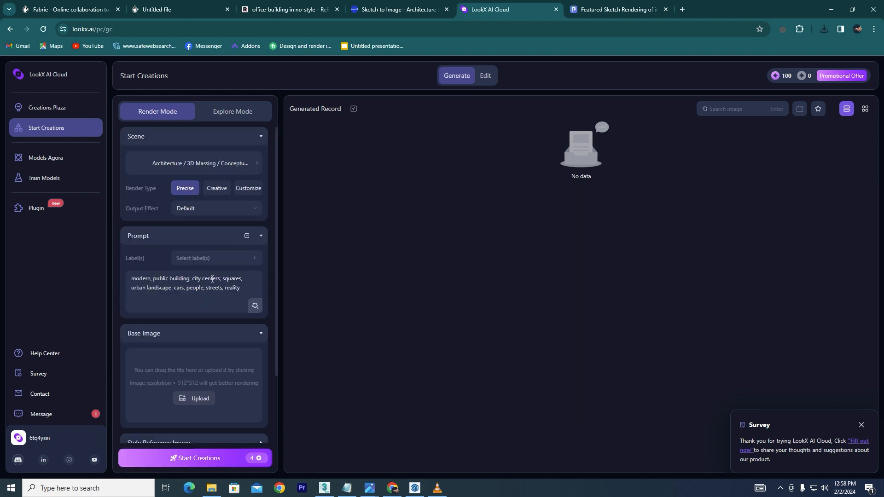
# - Upload the Gallery of Morumbi Corporate _ Aflalo_Gasperini Arquitetos - 16 drawing as the base image
pyautogui.click(173, 287)
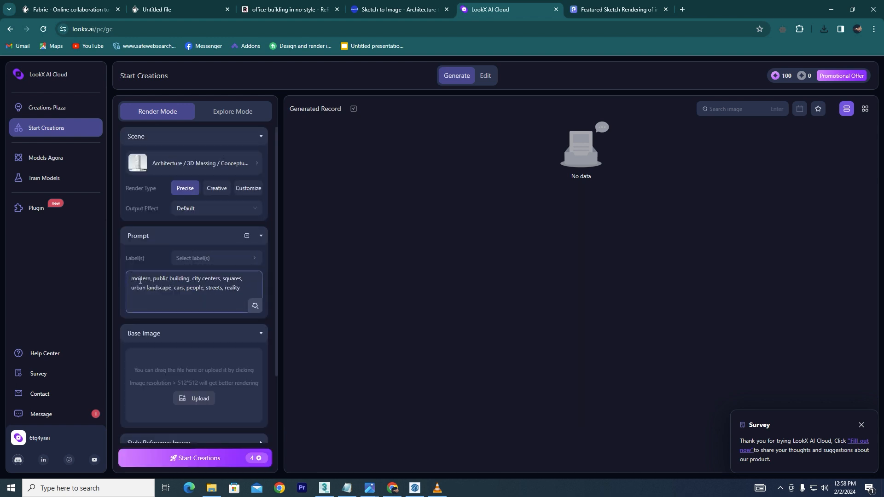
pyautogui.click(193, 398)
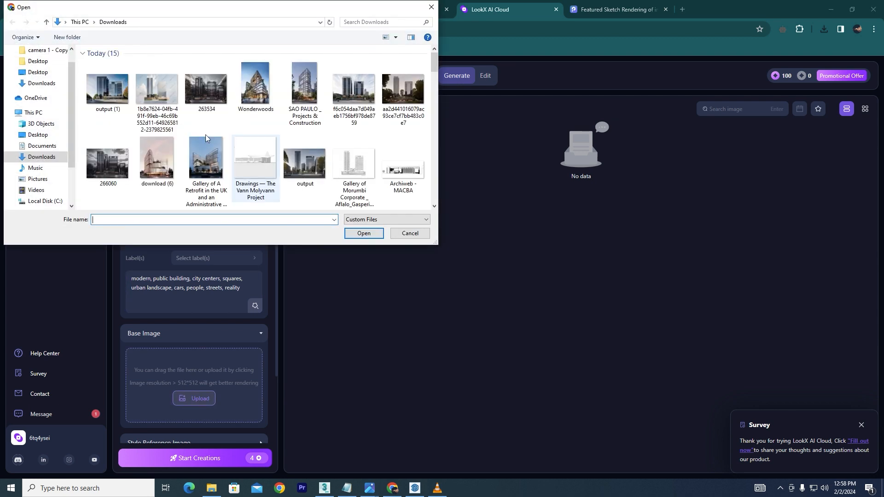
pyautogui.click(355, 169)
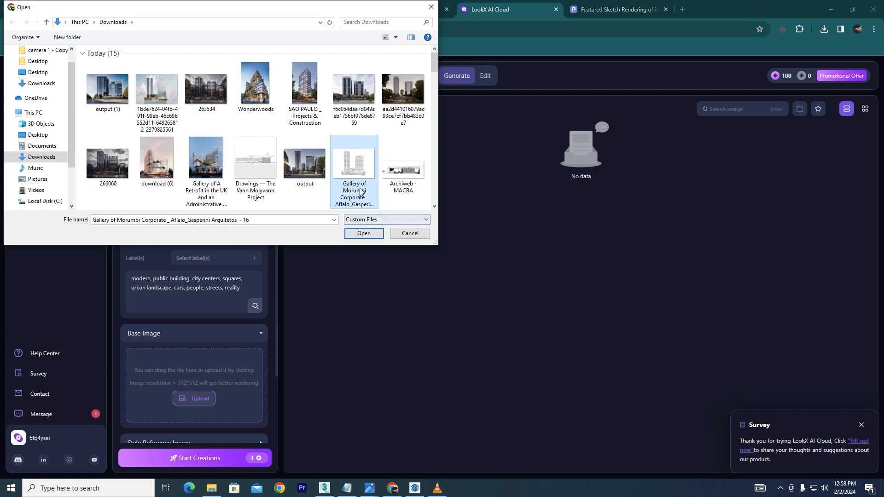
pyautogui.click(363, 233)
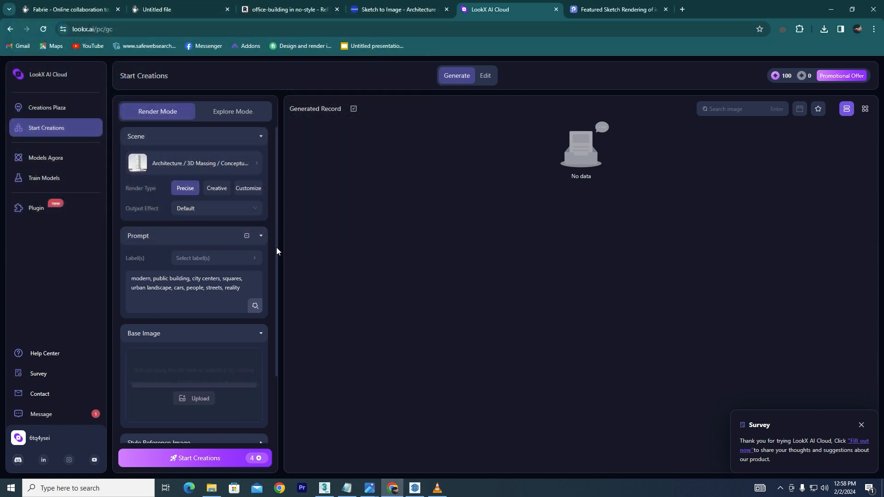
# - Replace the prompt with "a Modern office building with glass and with textures with street , cars ad people on the road" and apply its AI-elaborated version
pyautogui.moveTo(131, 281); pyautogui.dragTo(258, 293)
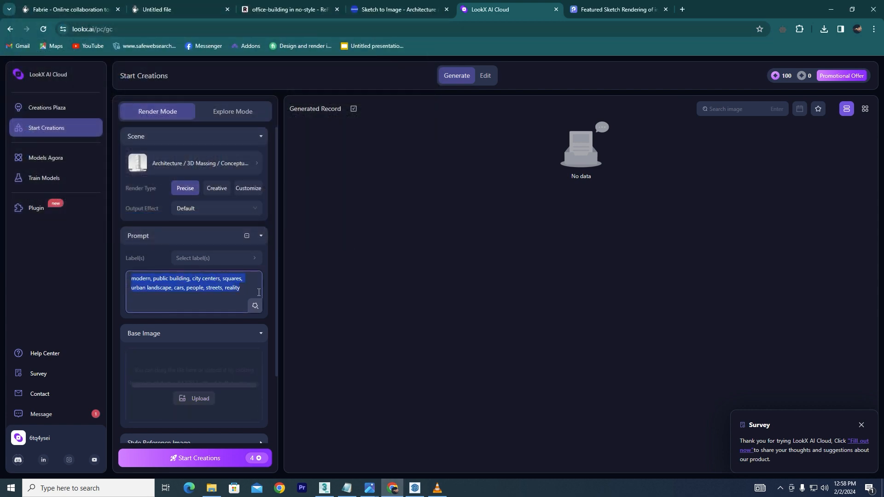
pyautogui.write('a Modern office building with glass and with textures with street , cars ad people  on the road')
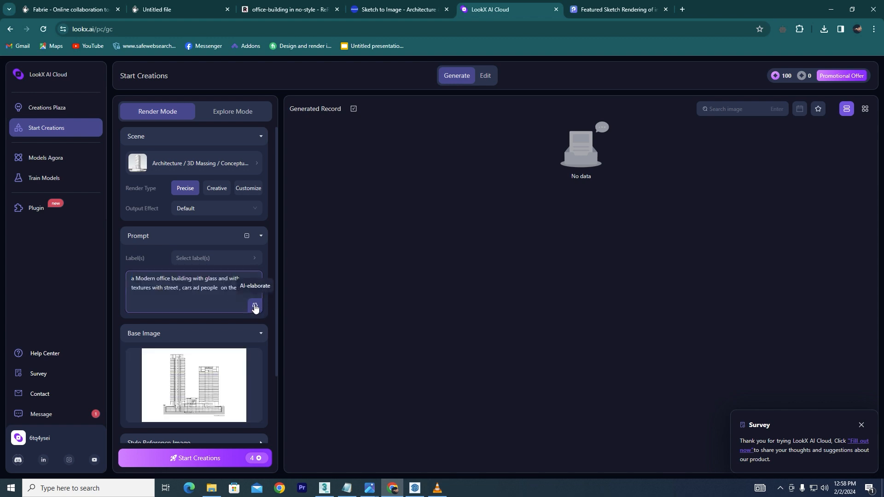
pyautogui.click(255, 305)
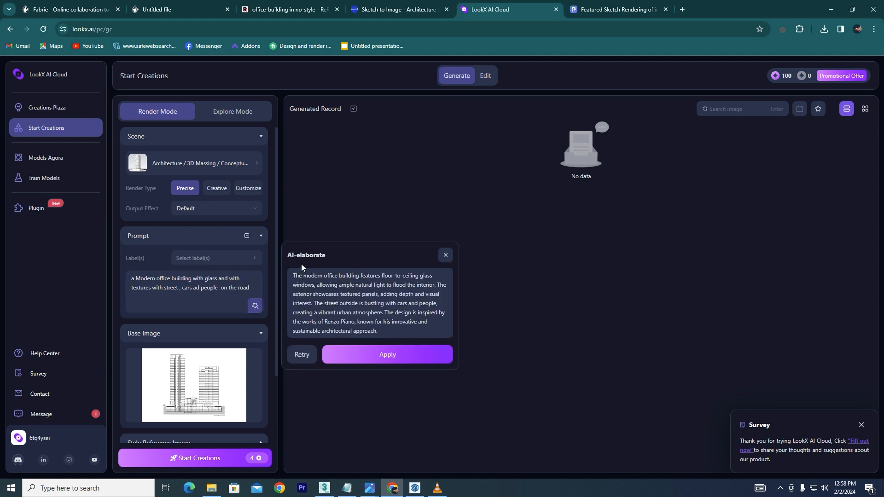
pyautogui.click(391, 354)
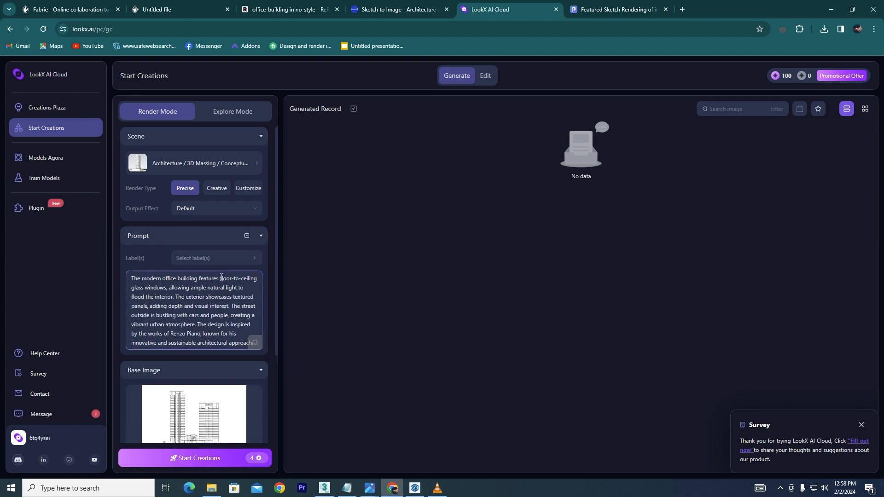
# - Upload the Wonderwoods image as the style reference image
pyautogui.scroll(-3, 205, 304)
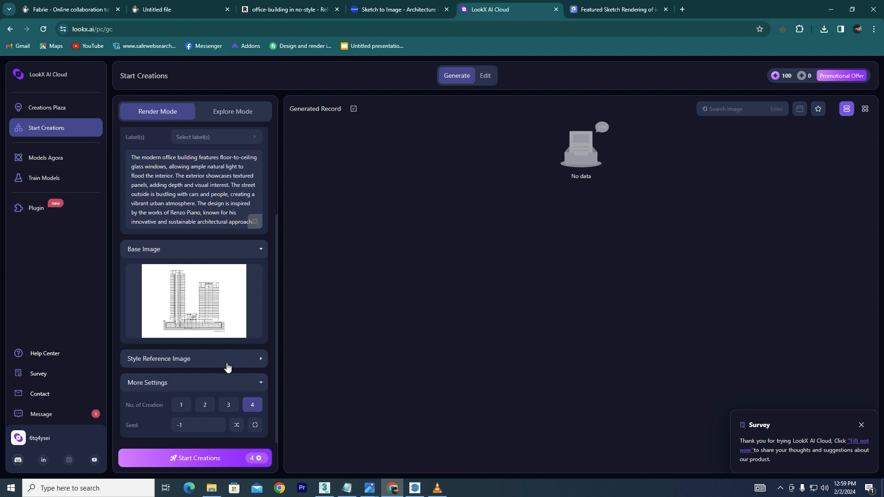
pyautogui.click(226, 365)
pyautogui.click(197, 435)
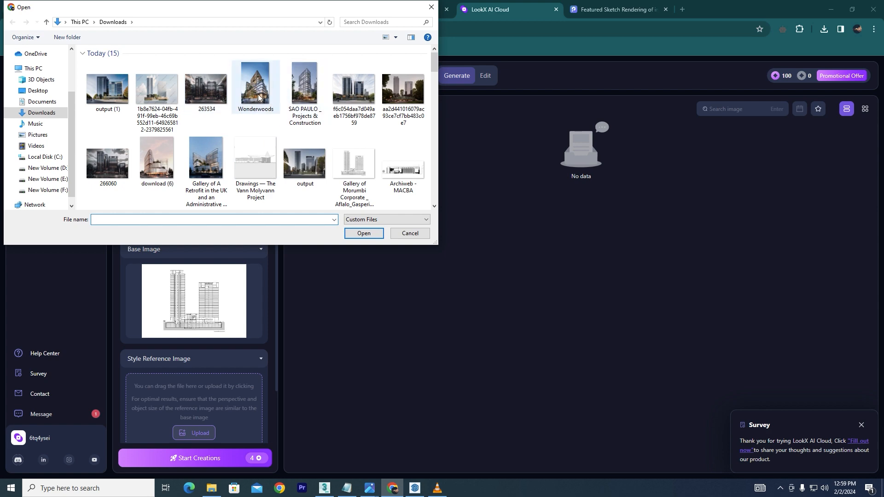
pyautogui.click(257, 92)
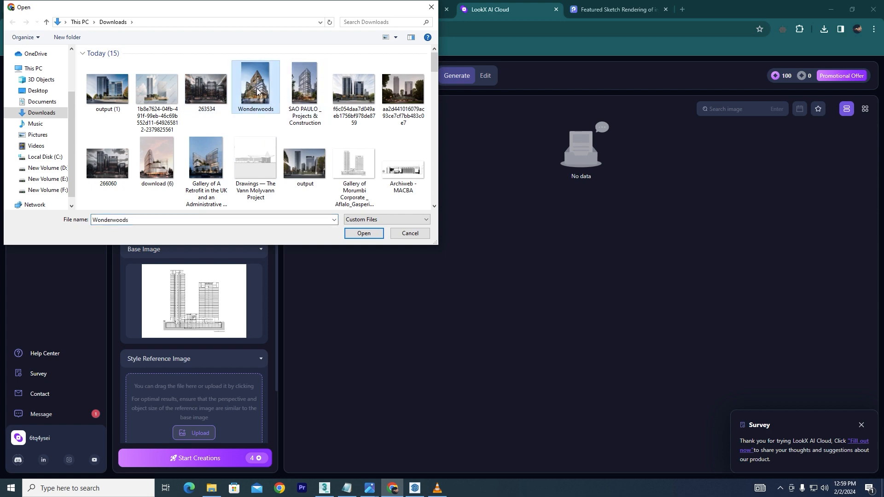
pyautogui.click(363, 233)
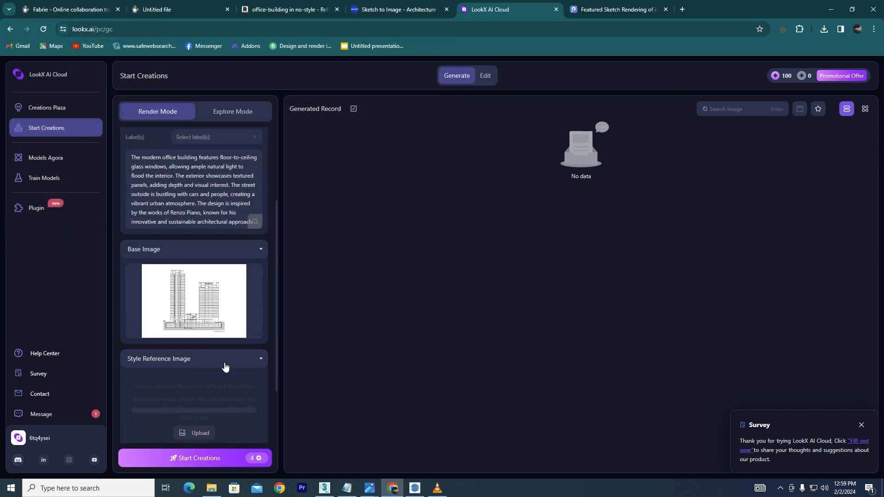
# - Collapse More Settings and start the creation of the renderings
pyautogui.scroll(-2, 222, 381)
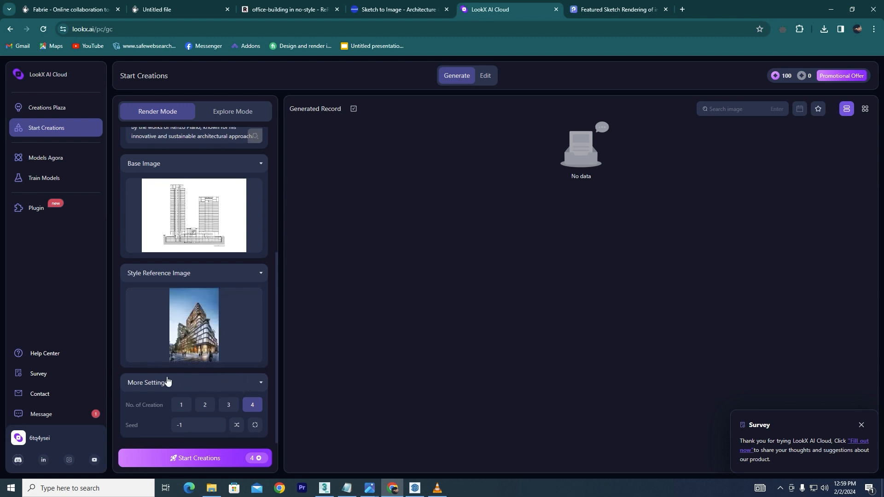
pyautogui.click(254, 388)
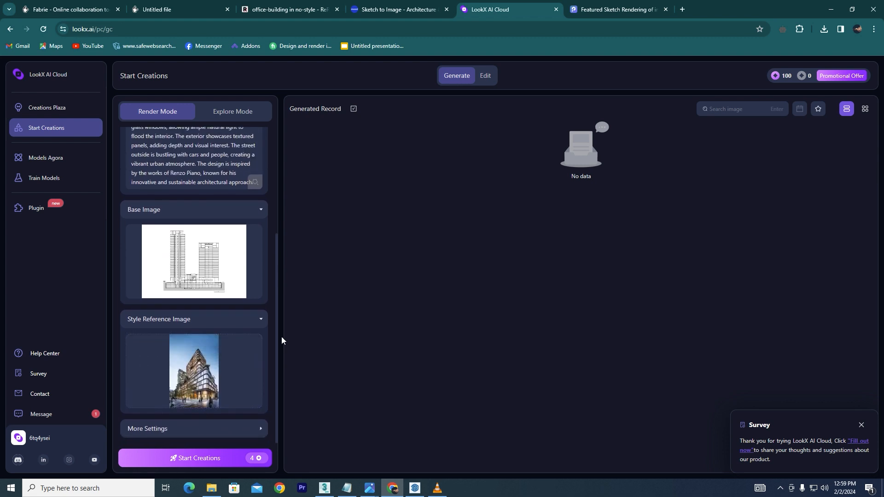
pyautogui.moveTo(279, 402); pyautogui.dragTo(276, 415)
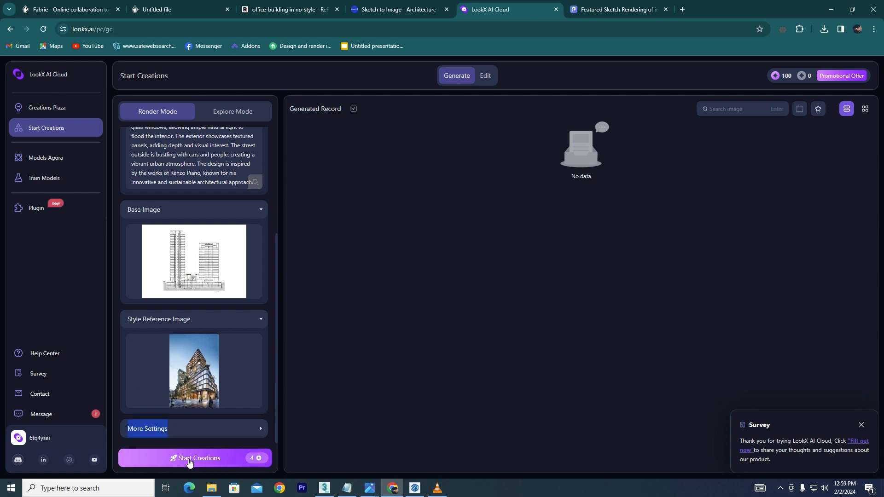
pyautogui.click(196, 459)
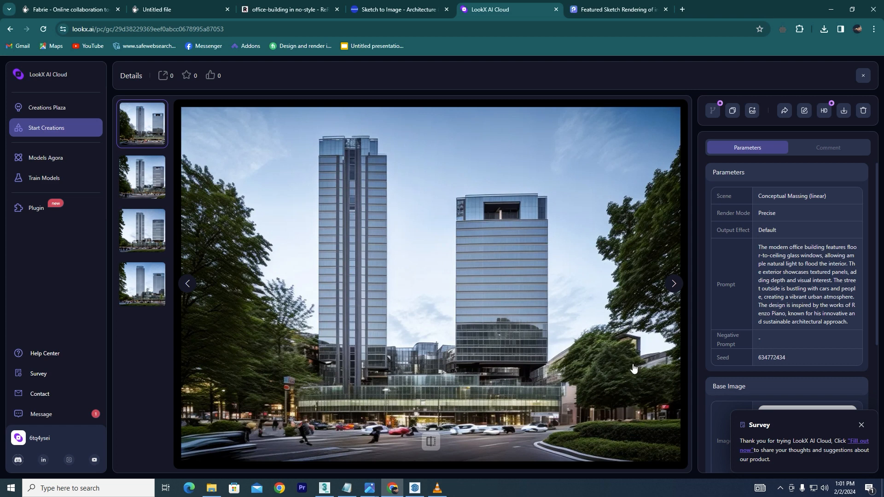
# - Browse through the generated renderings one by one
pyautogui.click(673, 284)
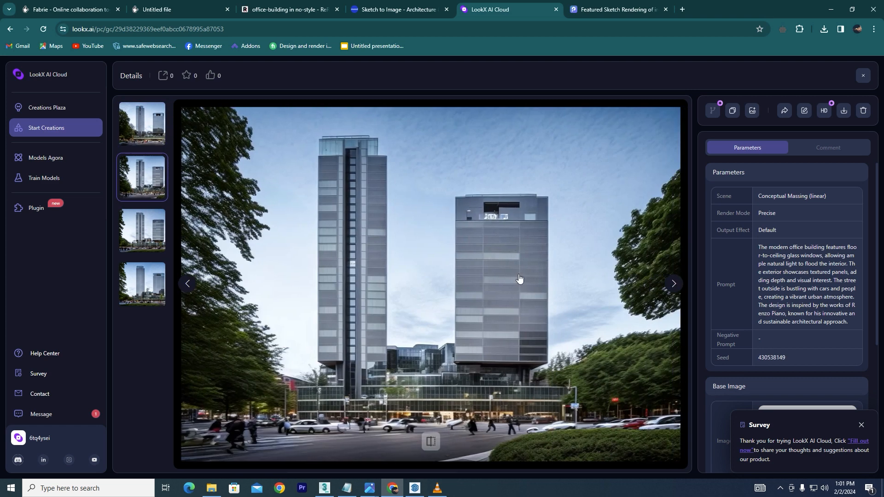
pyautogui.click(678, 290)
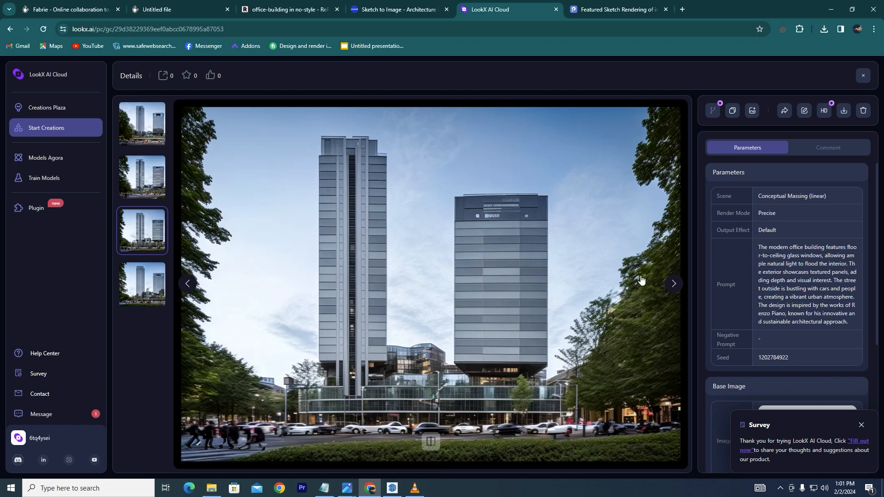
pyautogui.click(674, 287)
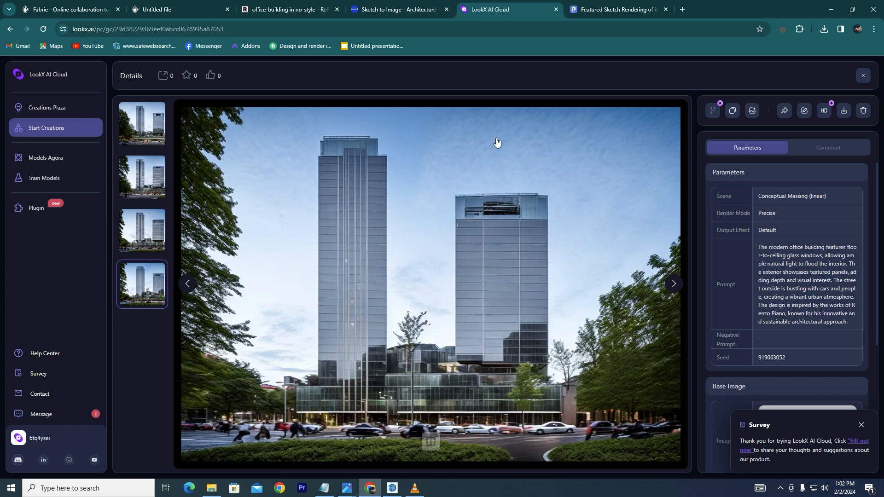
# - Switch to PromeAI Sketch Rendering and upload the Gallery of Morumbi Corporate drawing
pyautogui.click(606, 11)
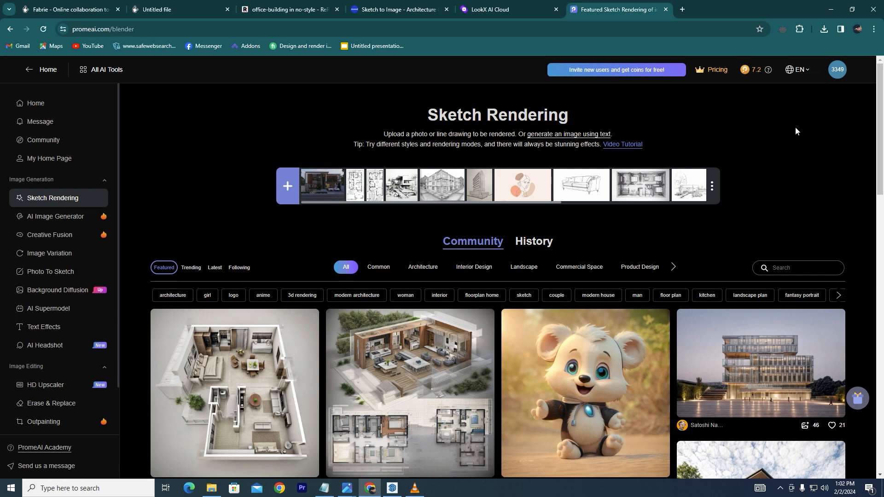
pyautogui.click(289, 187)
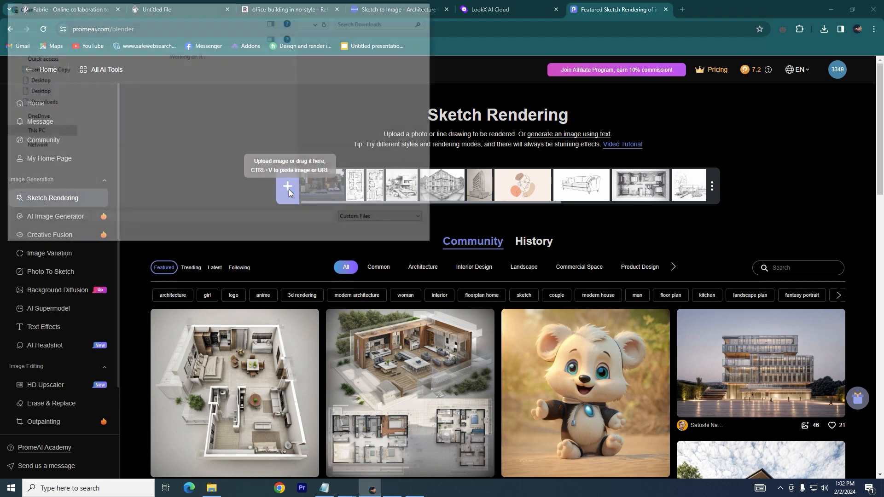
pyautogui.click(357, 162)
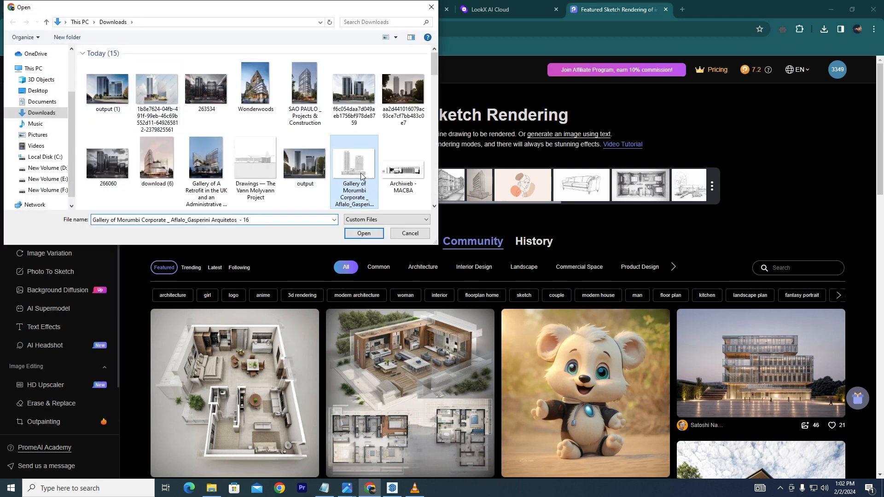
pyautogui.click(364, 234)
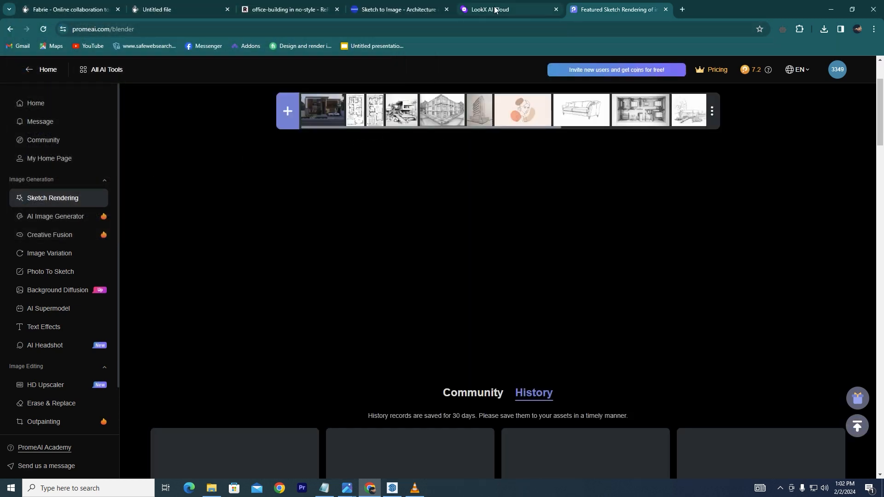
# - Revisit the third LookX rendering and return to the PromeAI page
pyautogui.click(495, 9)
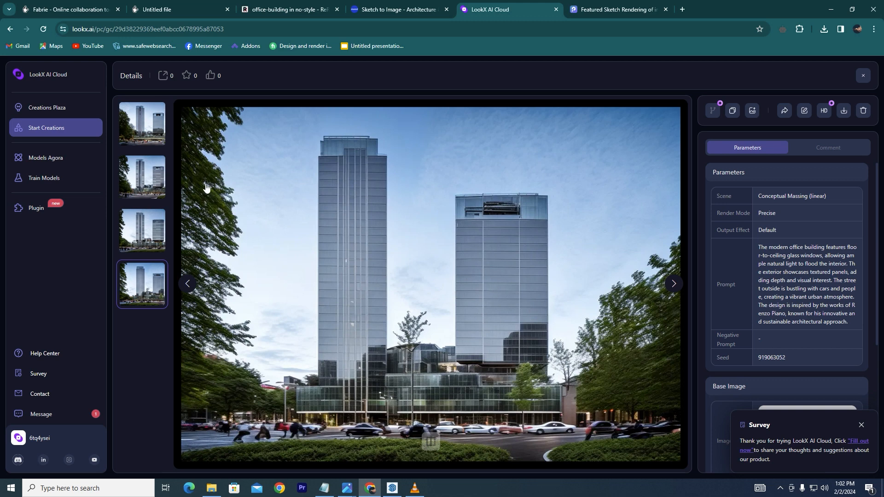
pyautogui.click(141, 229)
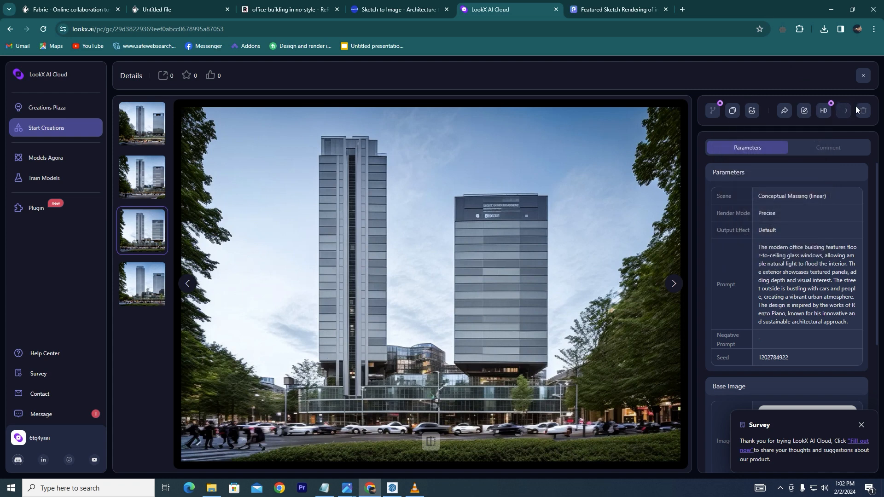
pyautogui.click(608, 10)
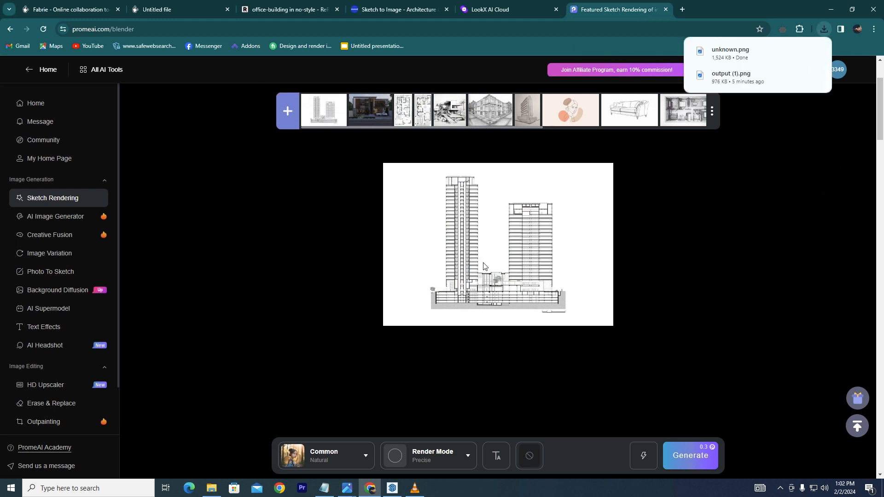
# - Browse the style categories, including Commercial Space, the Architecture building types and the Common styles
pyautogui.click(357, 458)
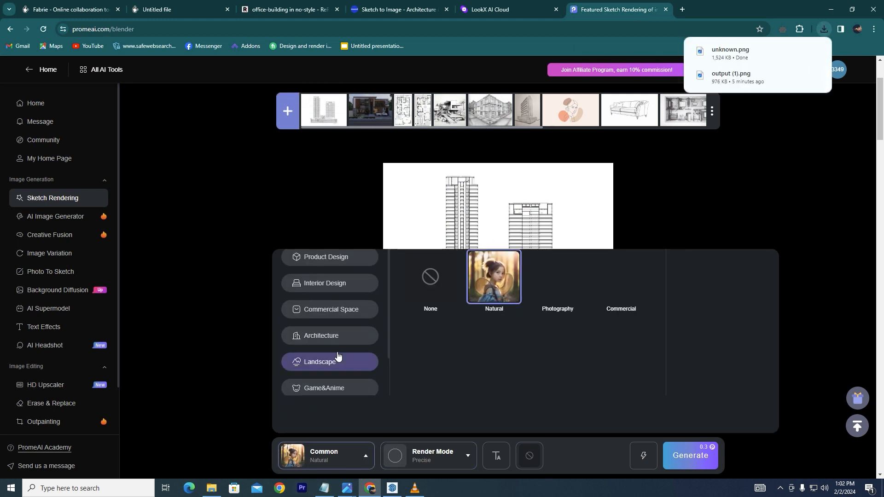
pyautogui.scroll(2, 322, 350)
pyautogui.click(320, 339)
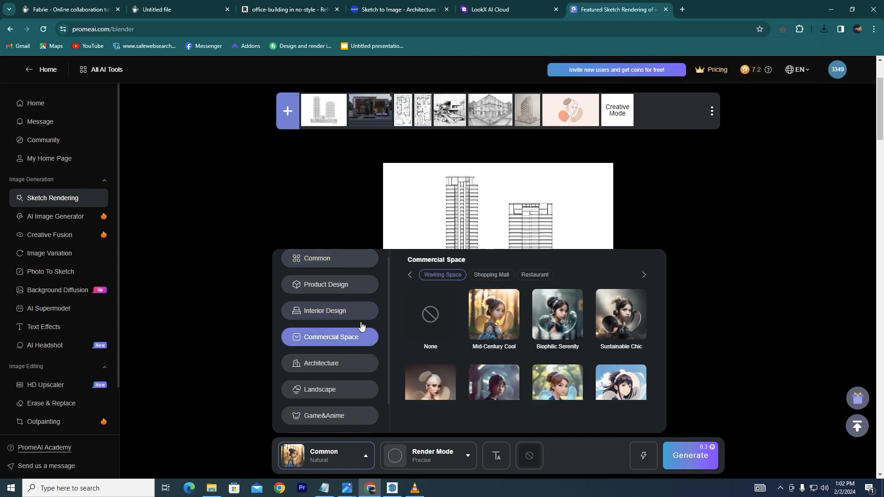
pyautogui.click(305, 366)
pyautogui.click(332, 398)
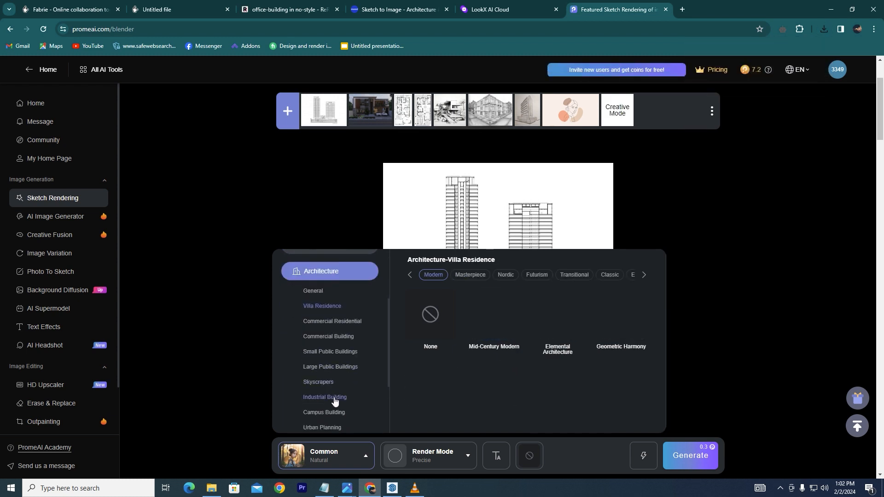
pyautogui.click(333, 356)
pyautogui.click(328, 337)
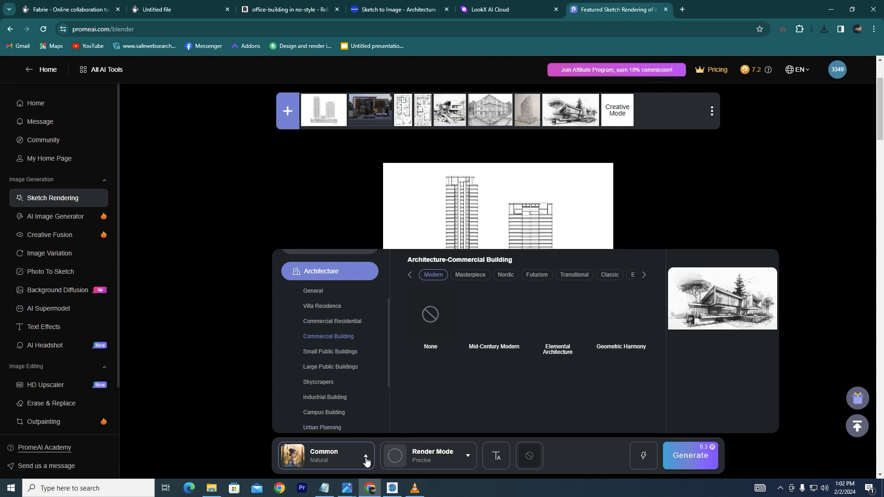
pyautogui.click(366, 461)
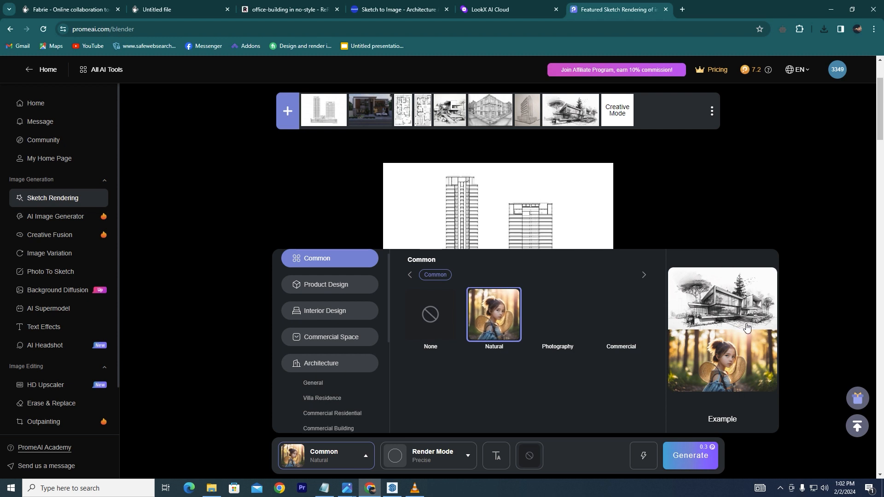
pyautogui.scroll(-2, 422, 366)
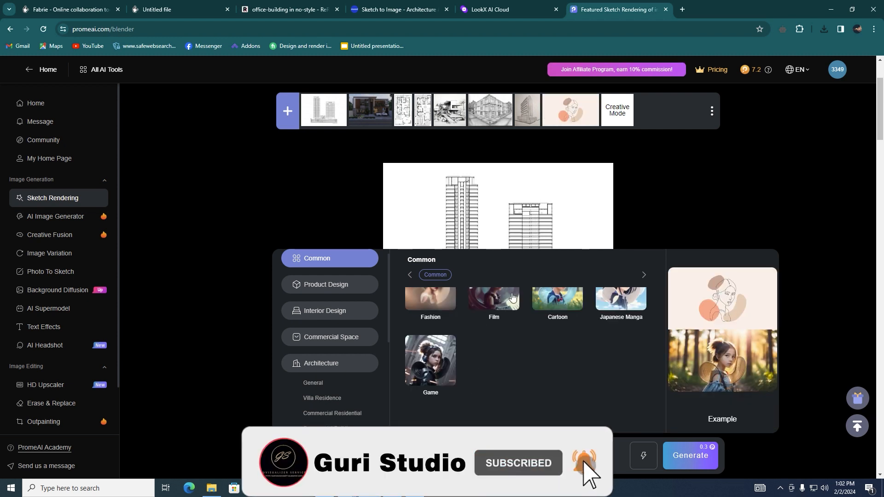
pyautogui.scroll(2, 511, 299)
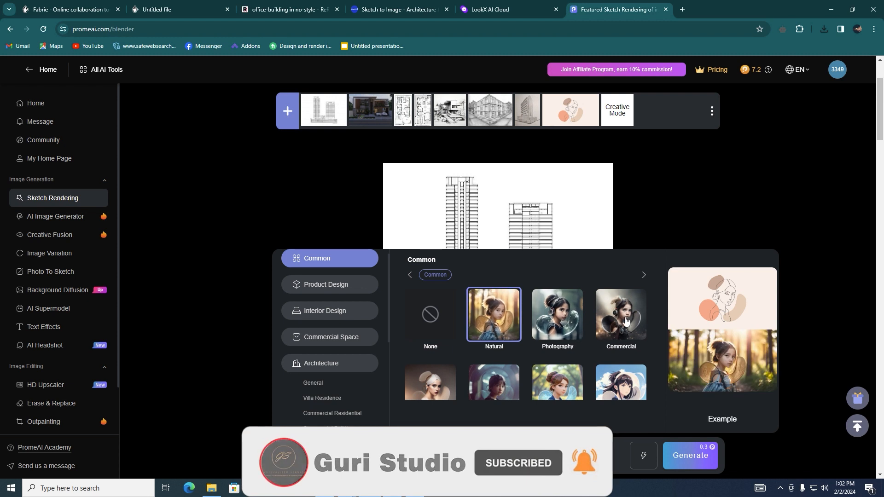
pyautogui.scroll(-2, 506, 300)
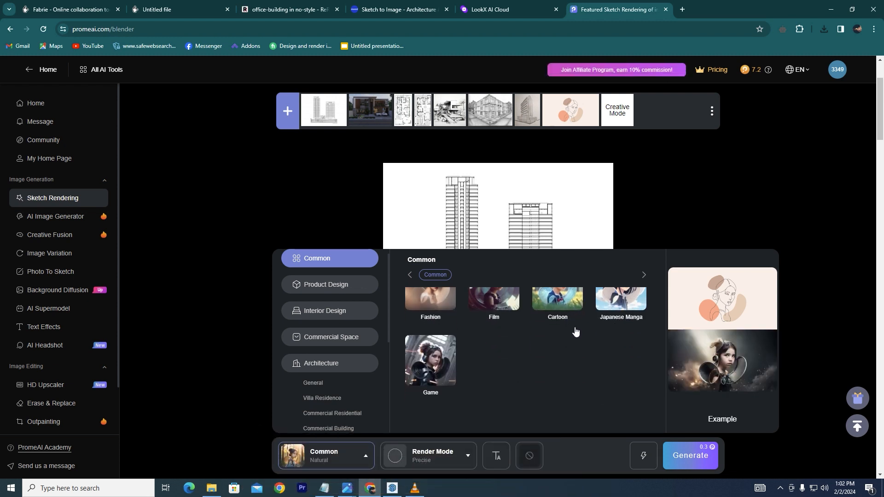
# - Generate renderings of the drawing with the Common Natural style, Precise render mode and Standard quality
pyautogui.click(433, 460)
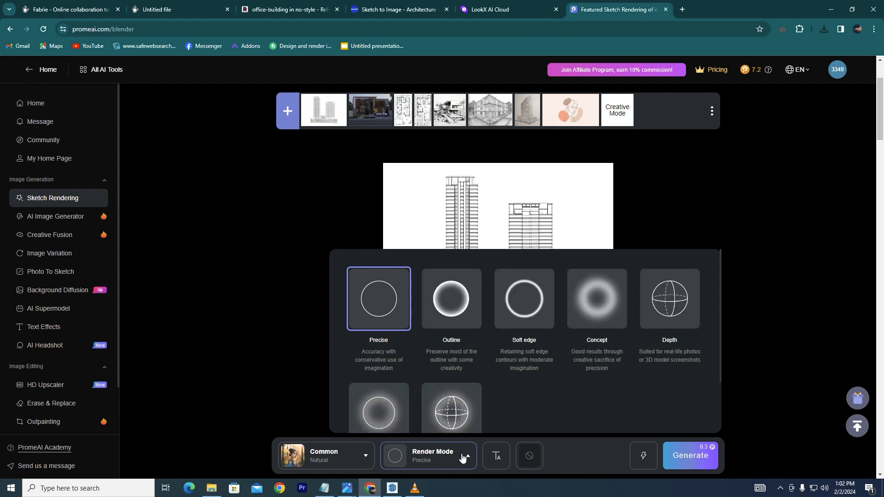
pyautogui.click(336, 457)
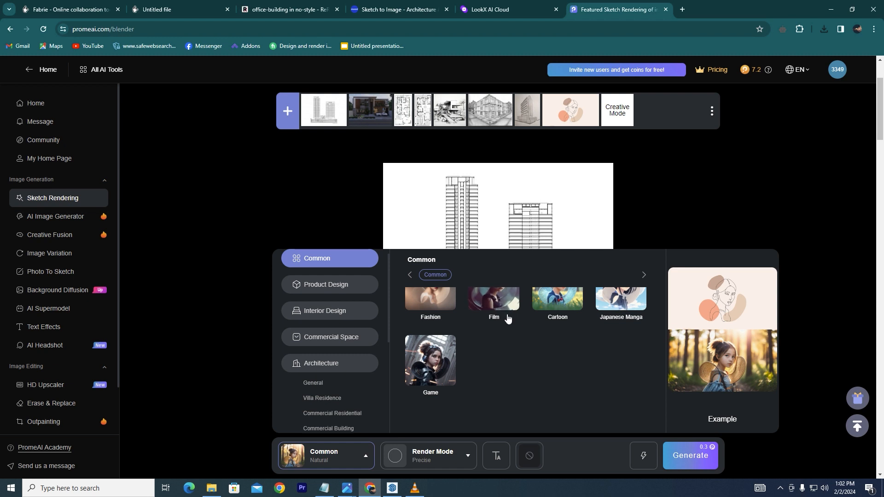
pyautogui.scroll(2, 495, 317)
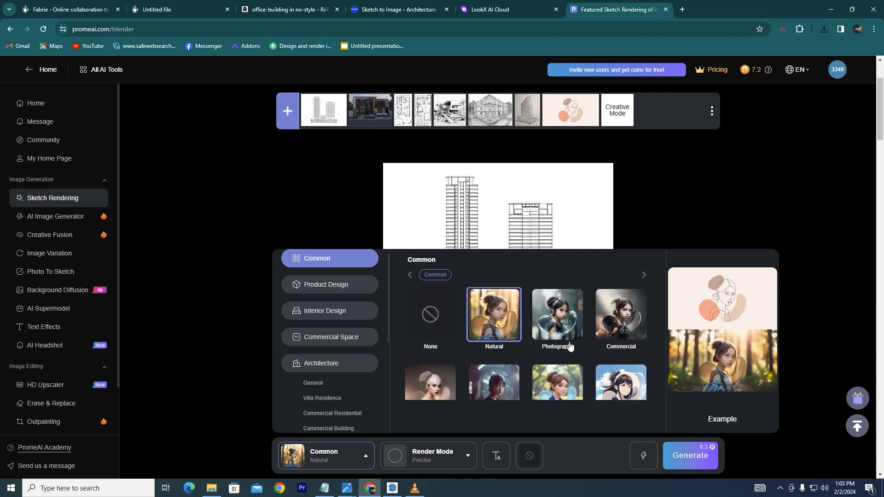
pyautogui.click(643, 456)
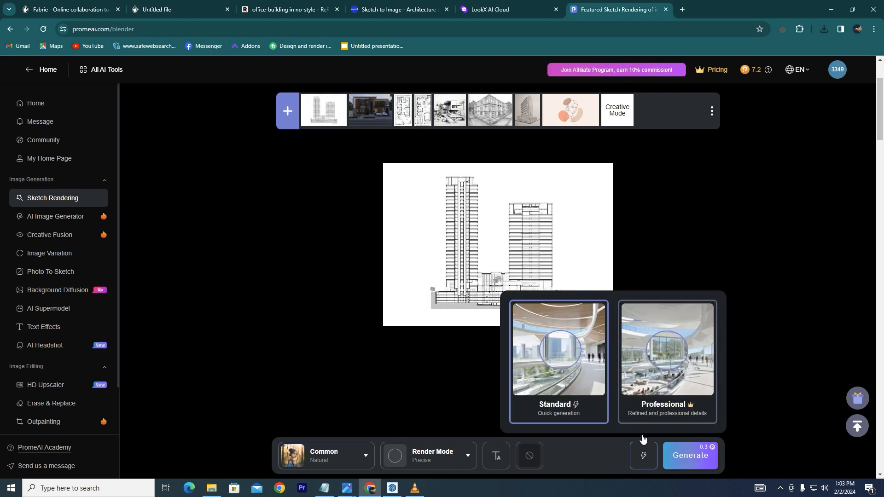
pyautogui.click(689, 456)
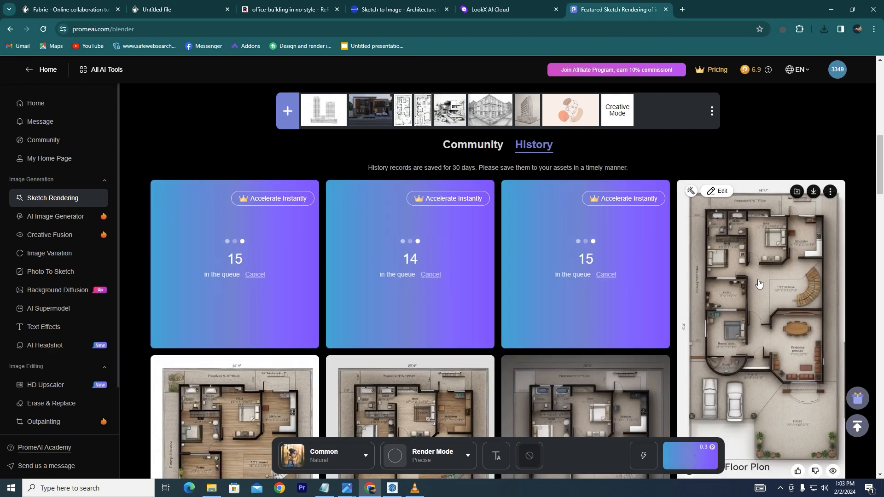
# - Scroll through the generation history to inspect the new renderings
pyautogui.scroll(-6, 758, 283)
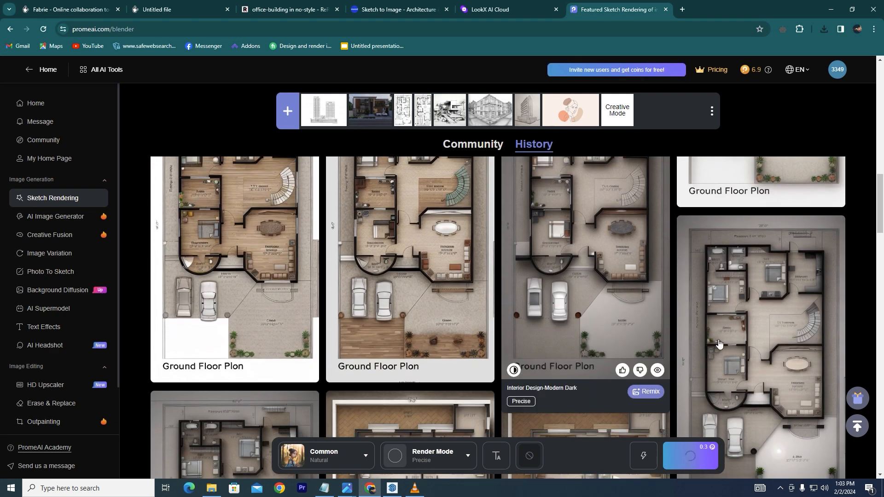
pyautogui.scroll(-3, 745, 313)
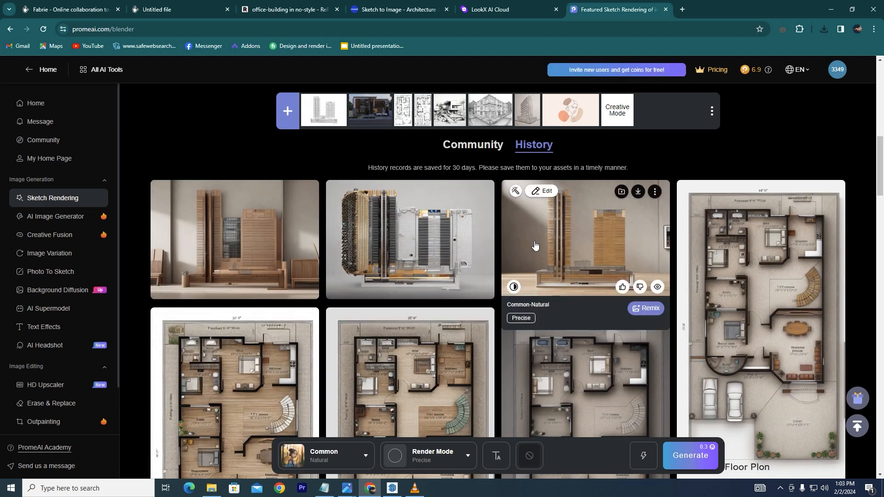
pyautogui.scroll(5, 523, 281)
# - Reselect the tower drawing, choose the Architecture – Commercial Residential Mid-Century Modern style, and generate renderings
pyautogui.click(324, 111)
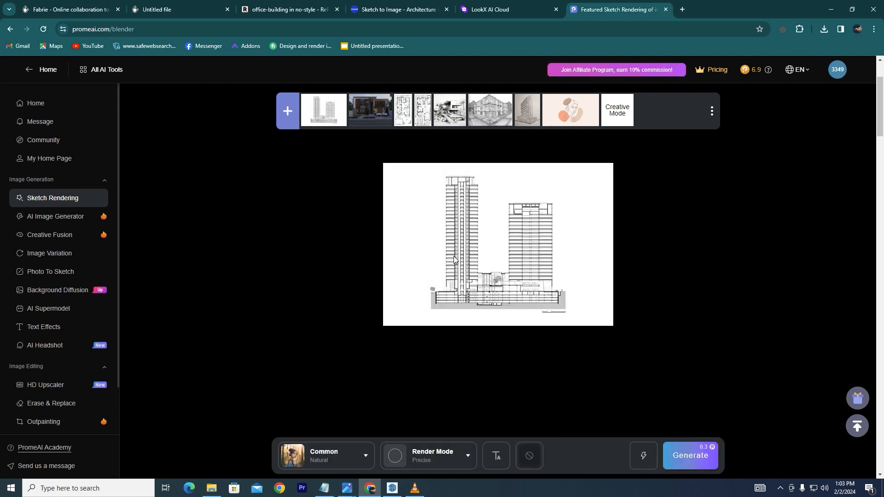
pyautogui.click(322, 456)
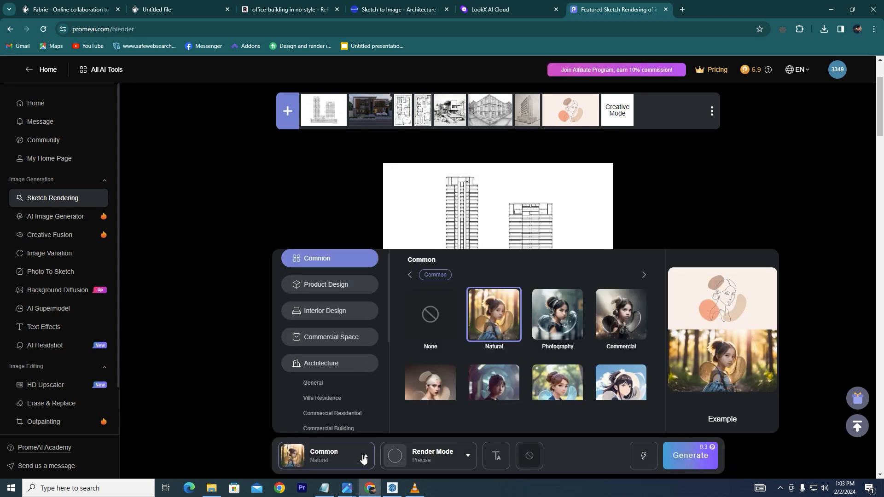
pyautogui.click(324, 364)
pyautogui.click(325, 414)
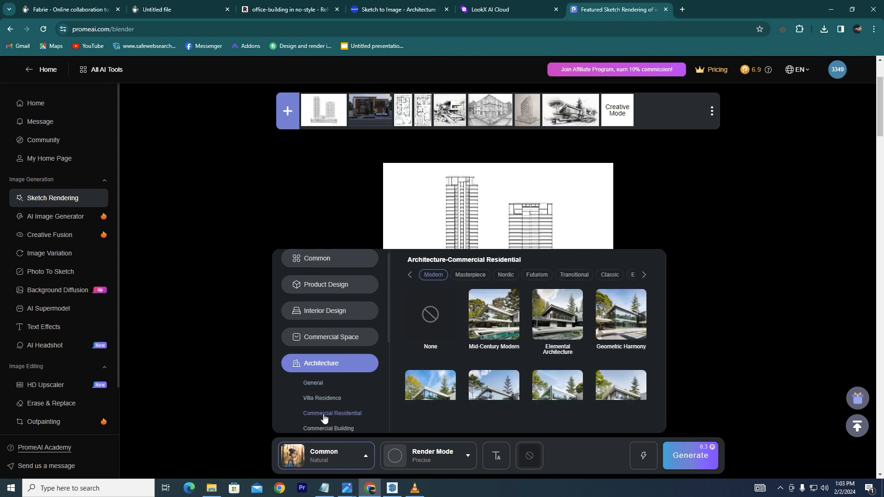
pyautogui.moveTo(489, 293)
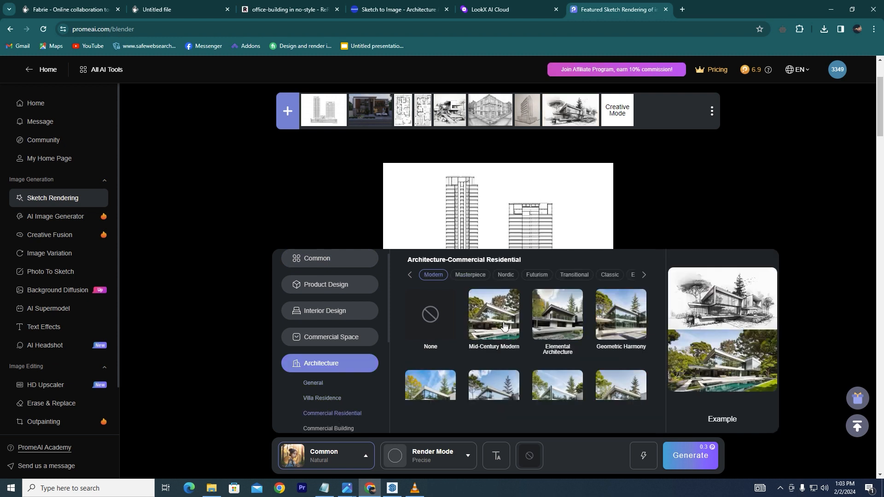
pyautogui.scroll(-1, 534, 344)
pyautogui.scroll(1, 537, 341)
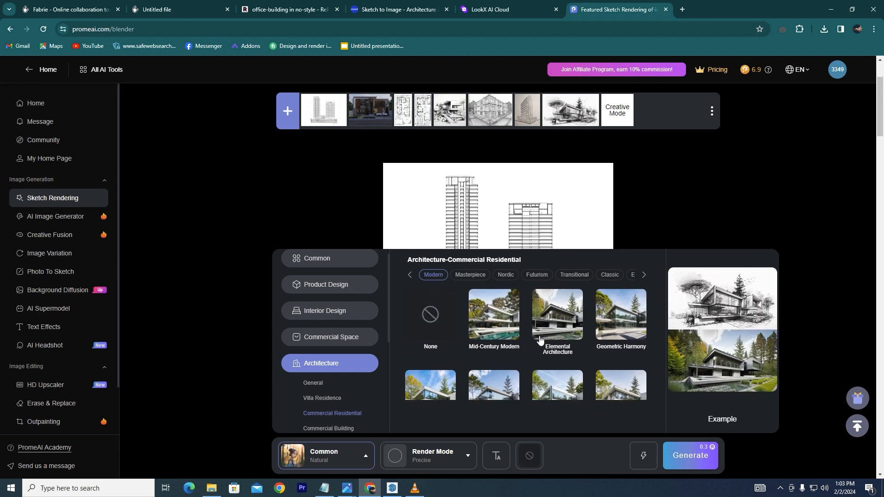
pyautogui.click(486, 337)
pyautogui.click(688, 456)
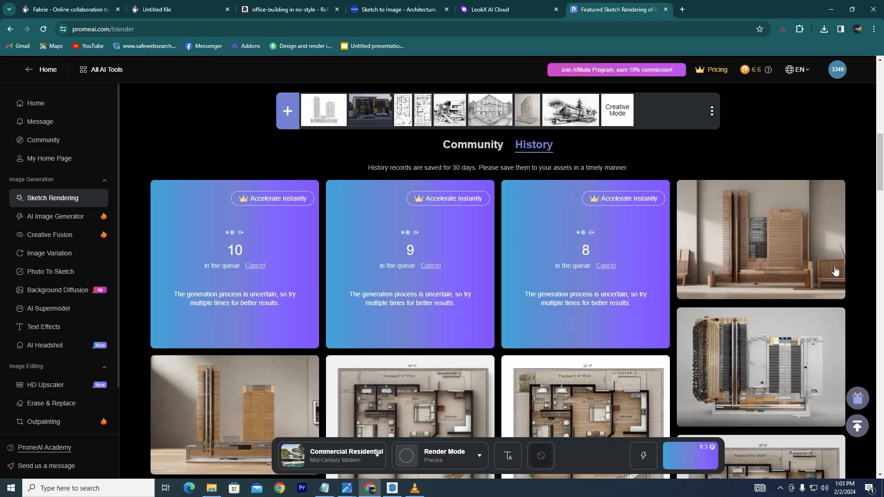
# - Preview the Mid-Century Modern renderings side by side one by one and return to the LookX AI Cloud tab
pyautogui.moveTo(782, 247)
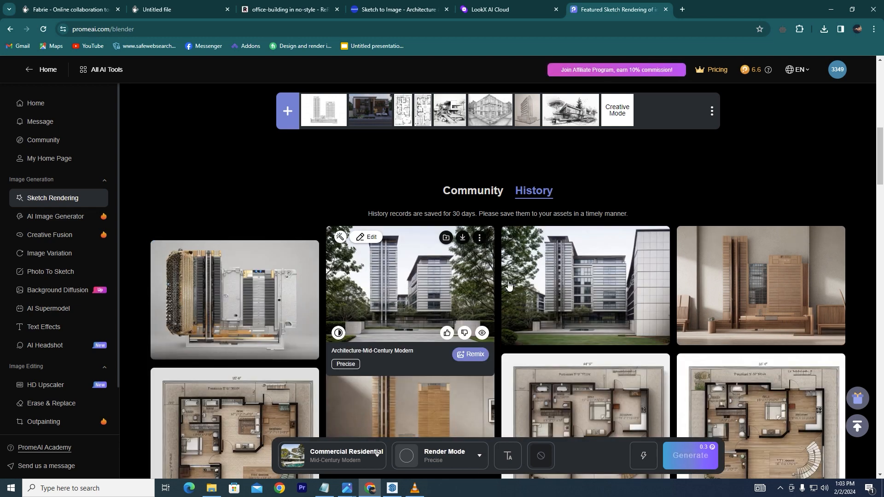
pyautogui.click(243, 300)
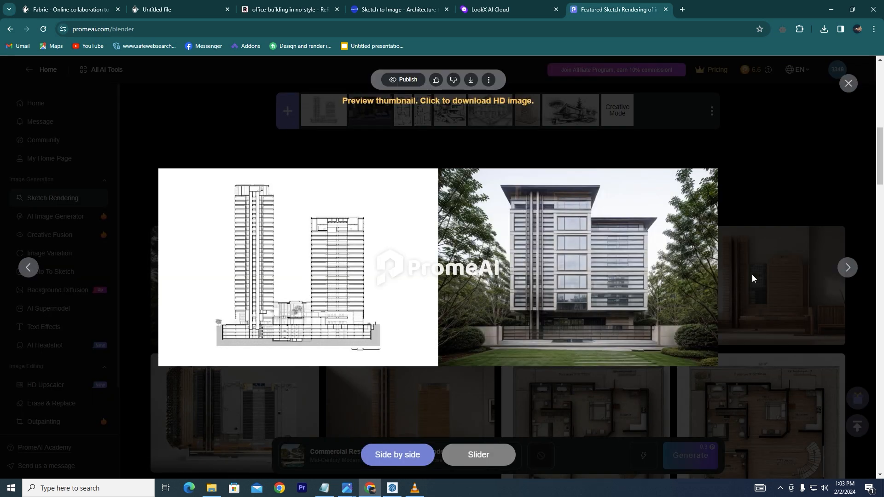
pyautogui.click(842, 269)
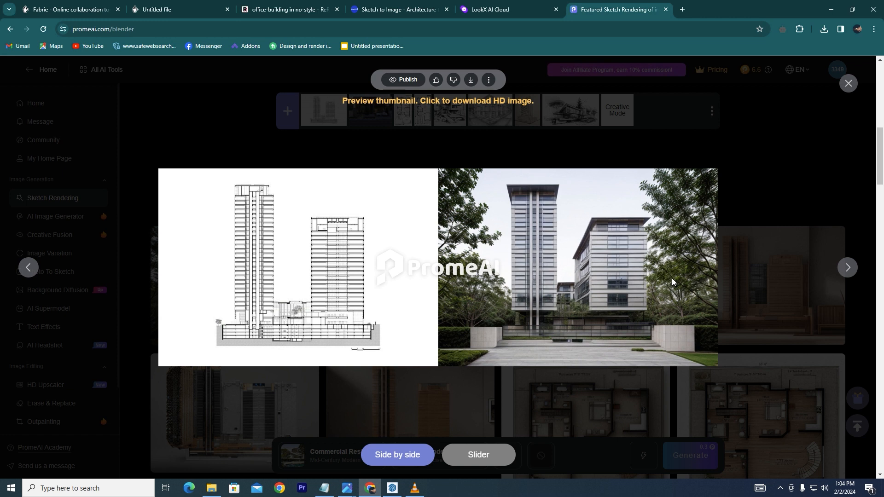
pyautogui.click(847, 268)
pyautogui.click(493, 11)
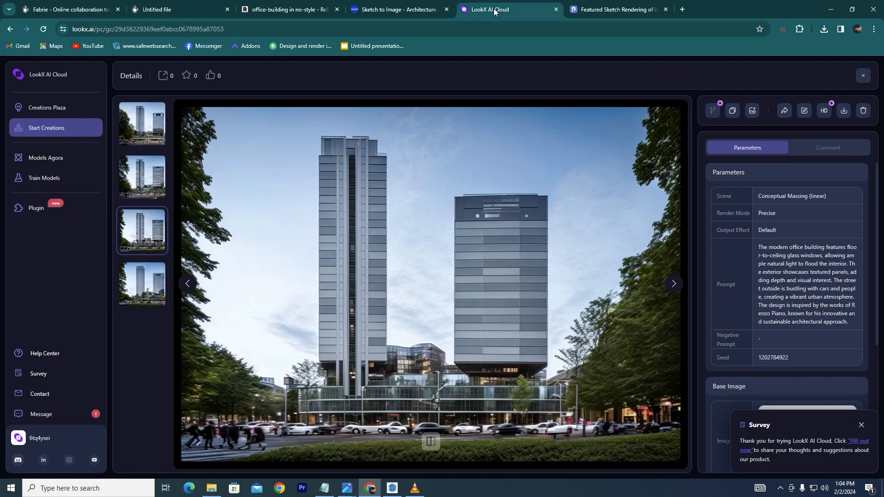